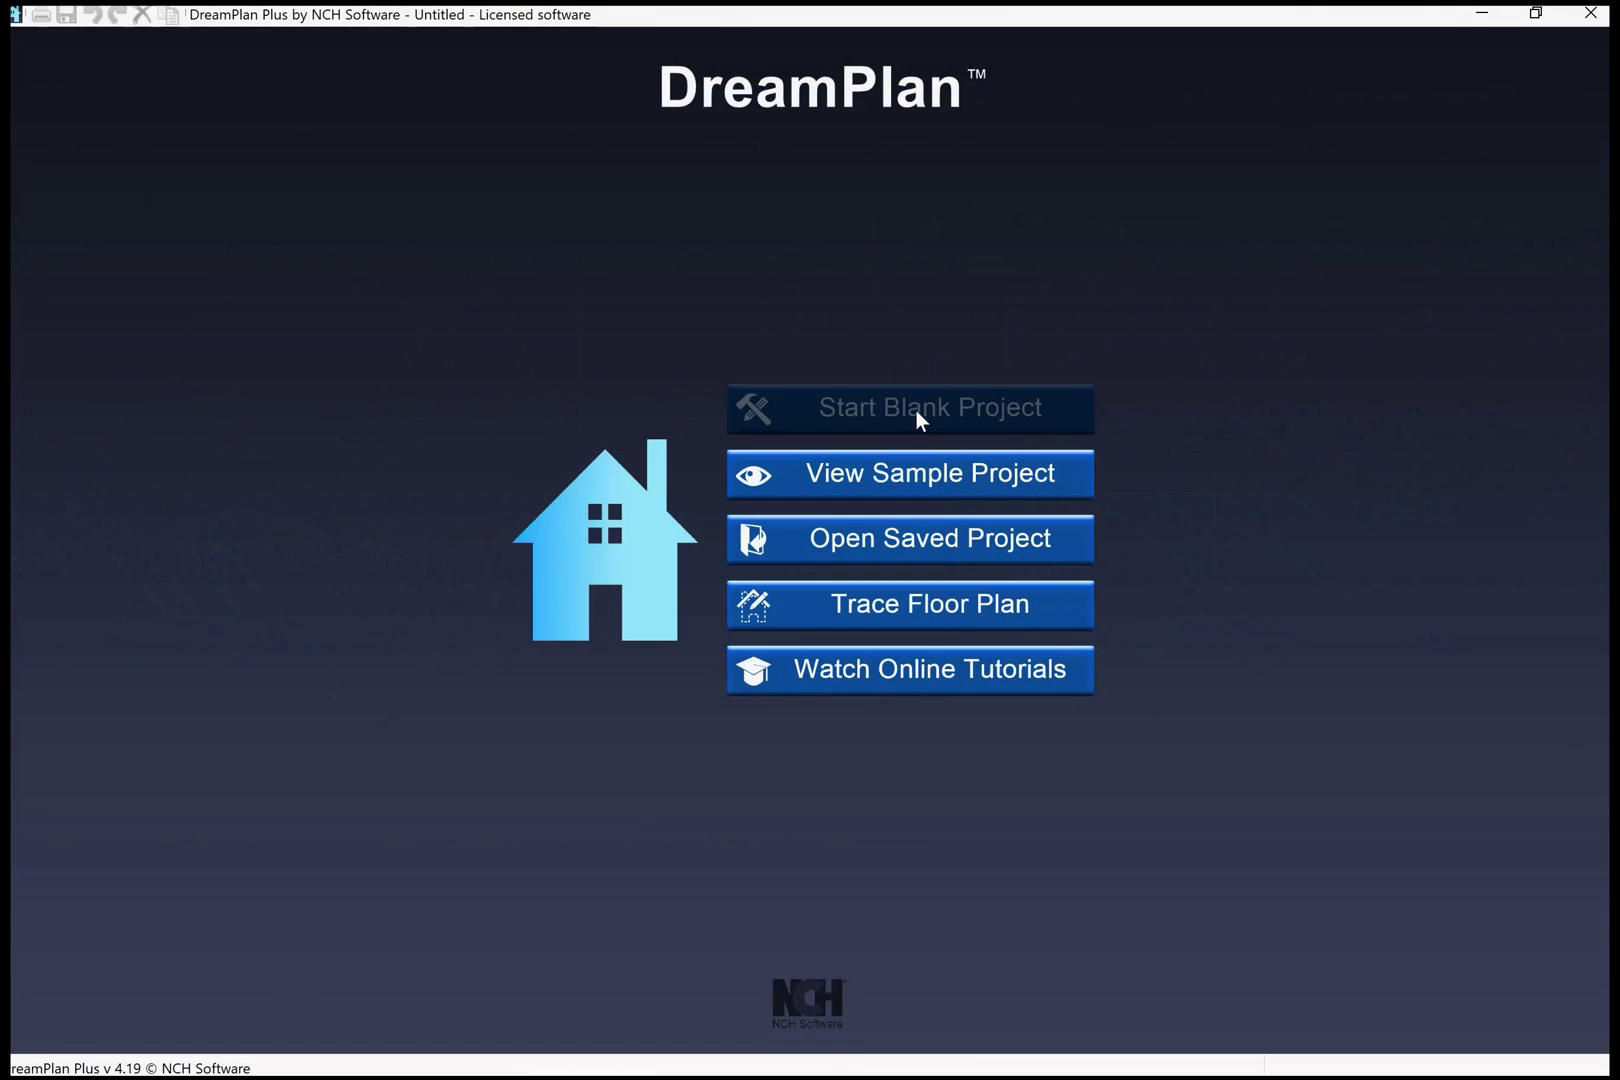
Start a blank project on the grassy lot and show the outdoor plant library
left_click(917, 410)
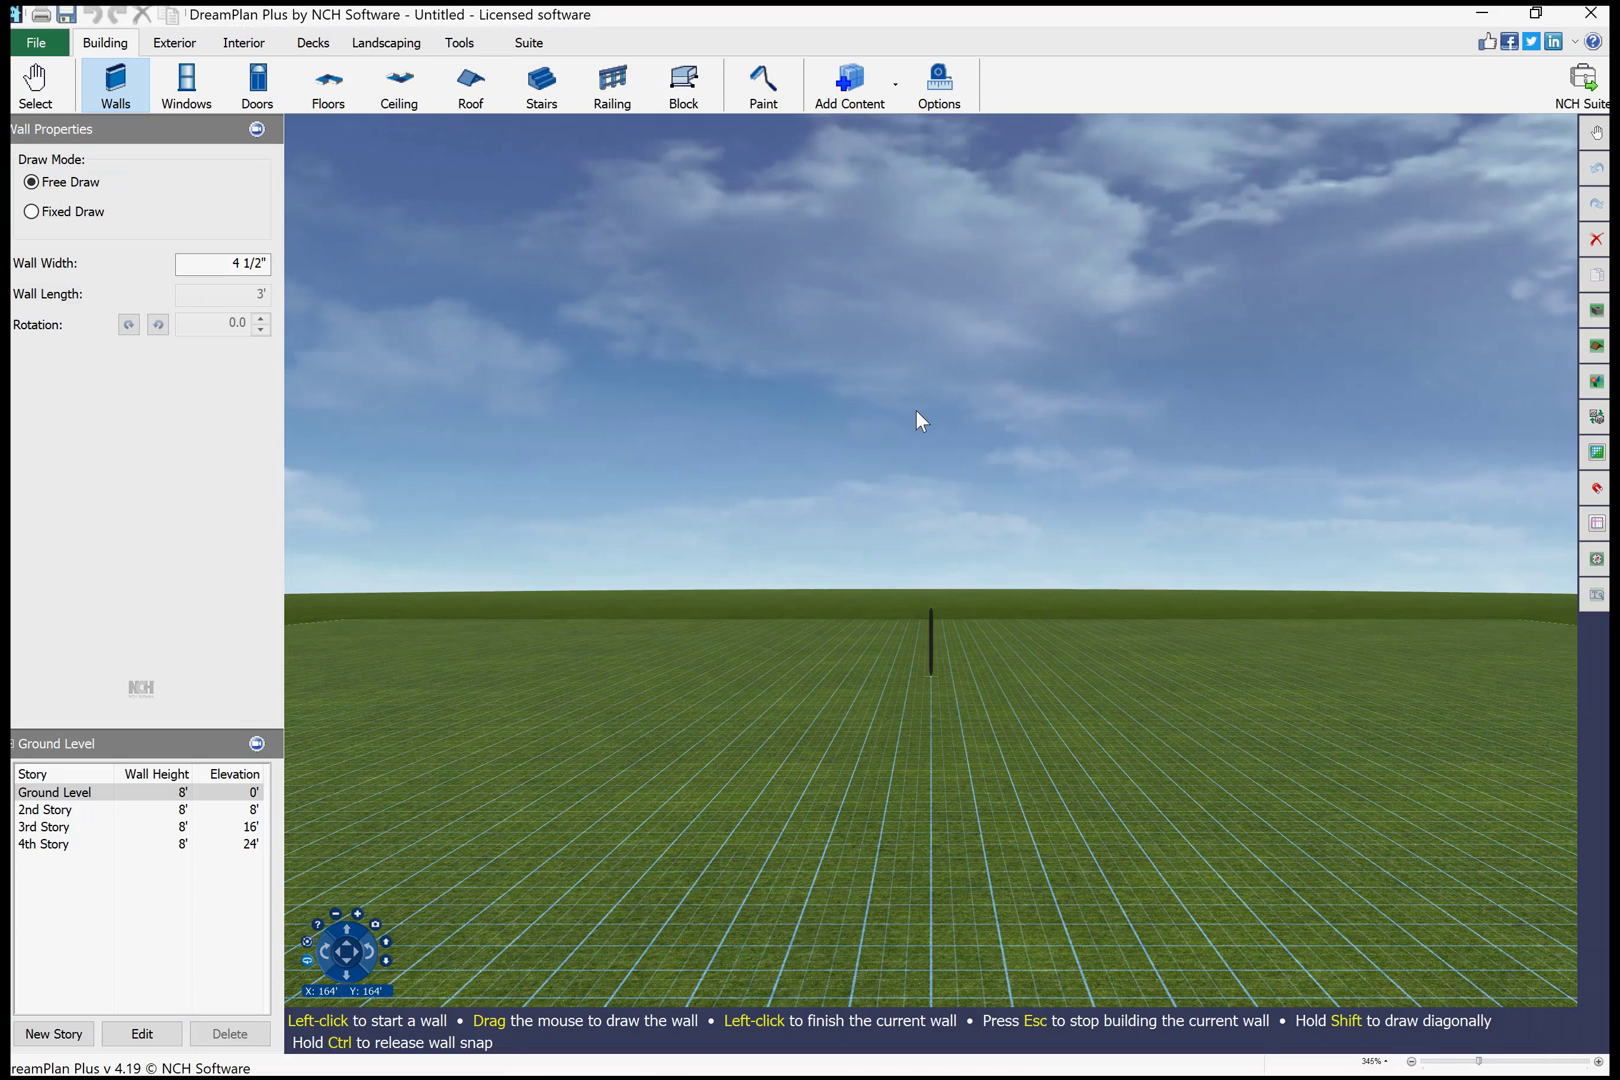
left_click(172, 41)
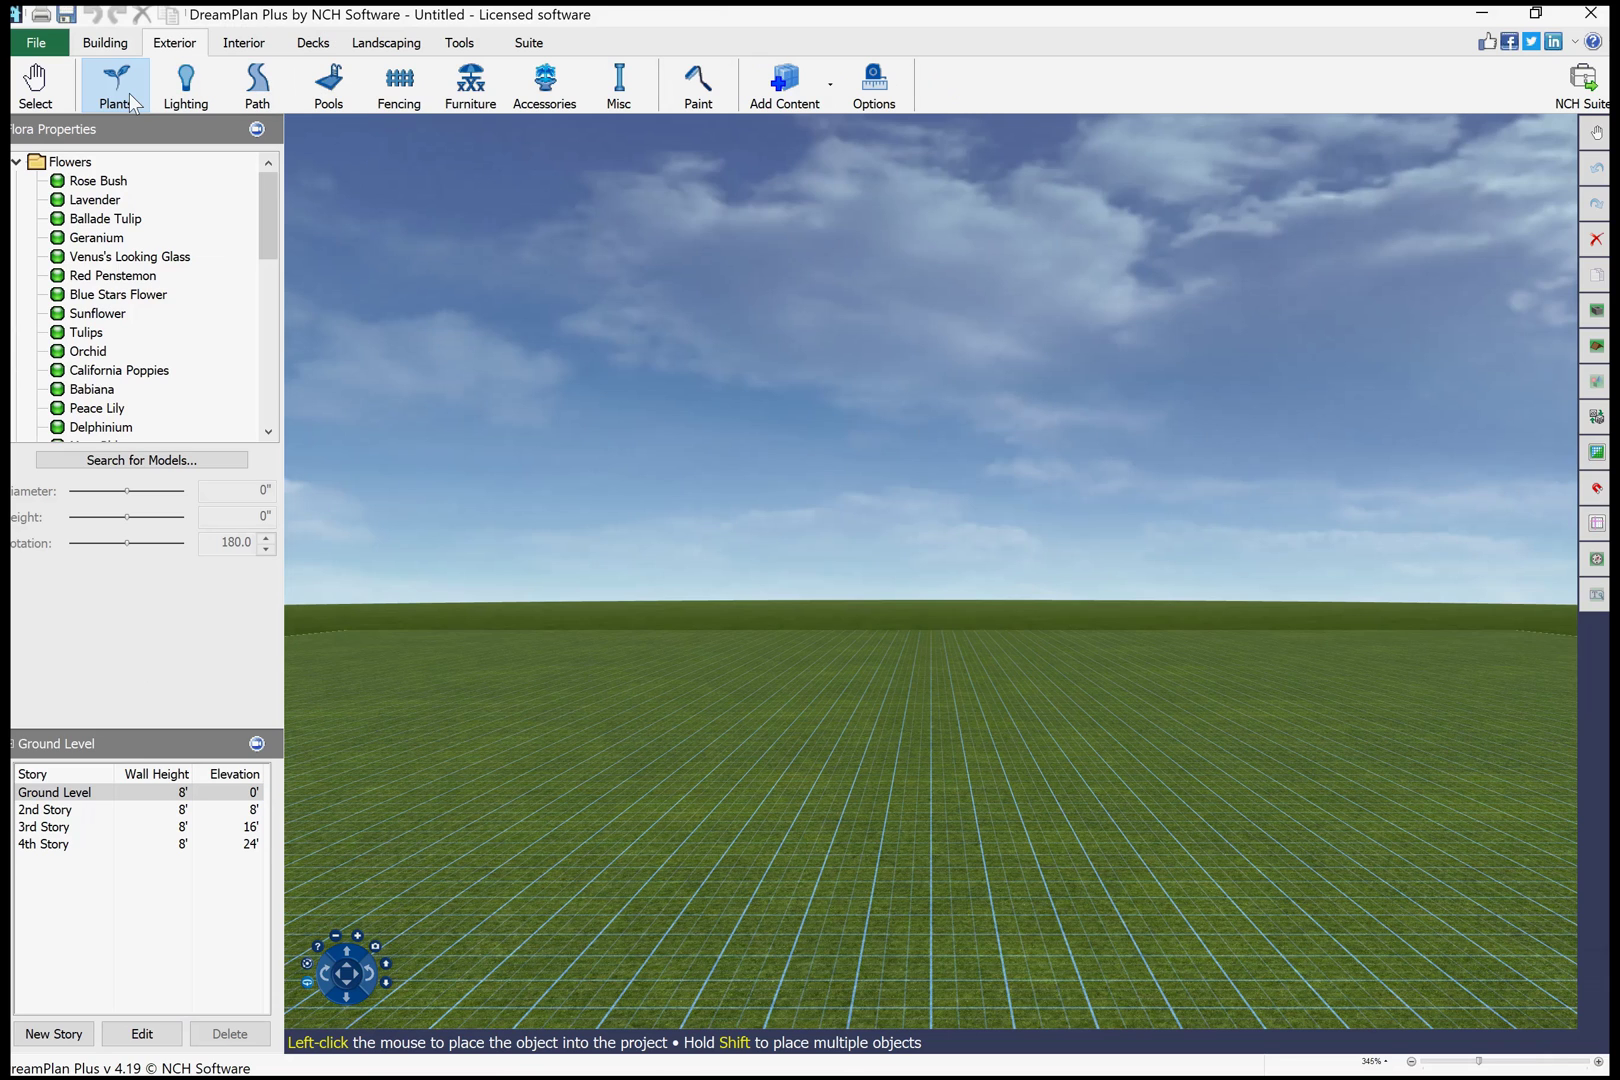
left_click(61, 184)
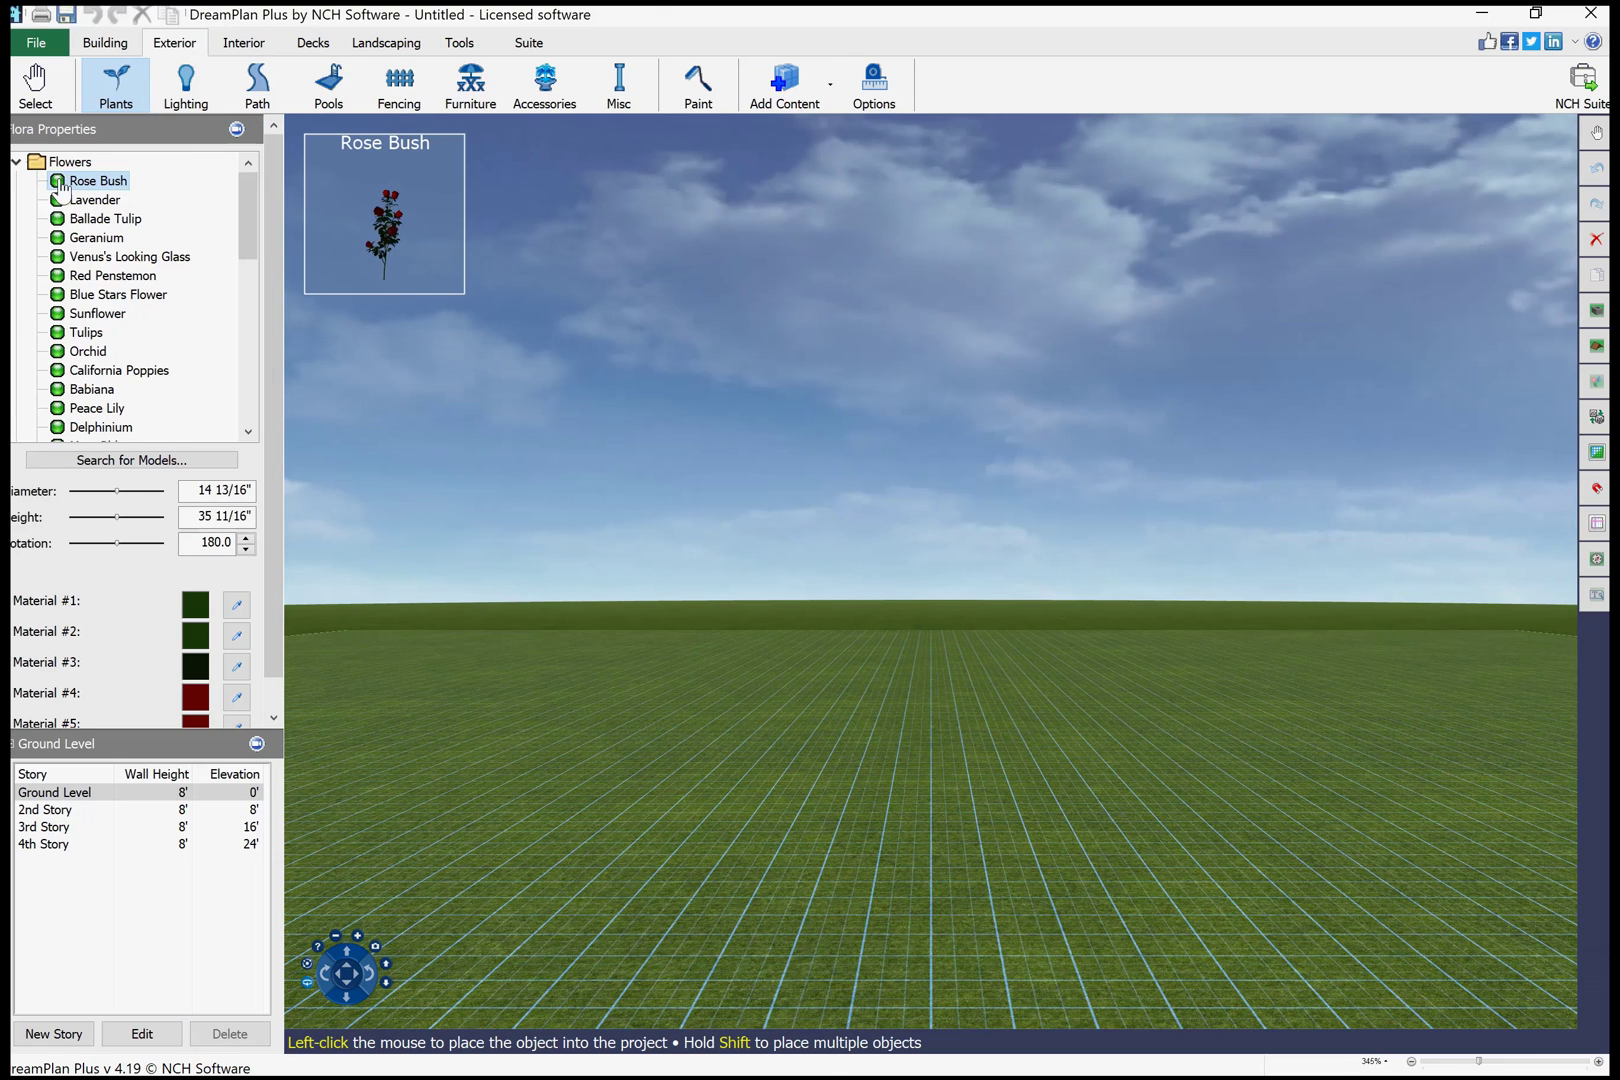
left_click(60, 200)
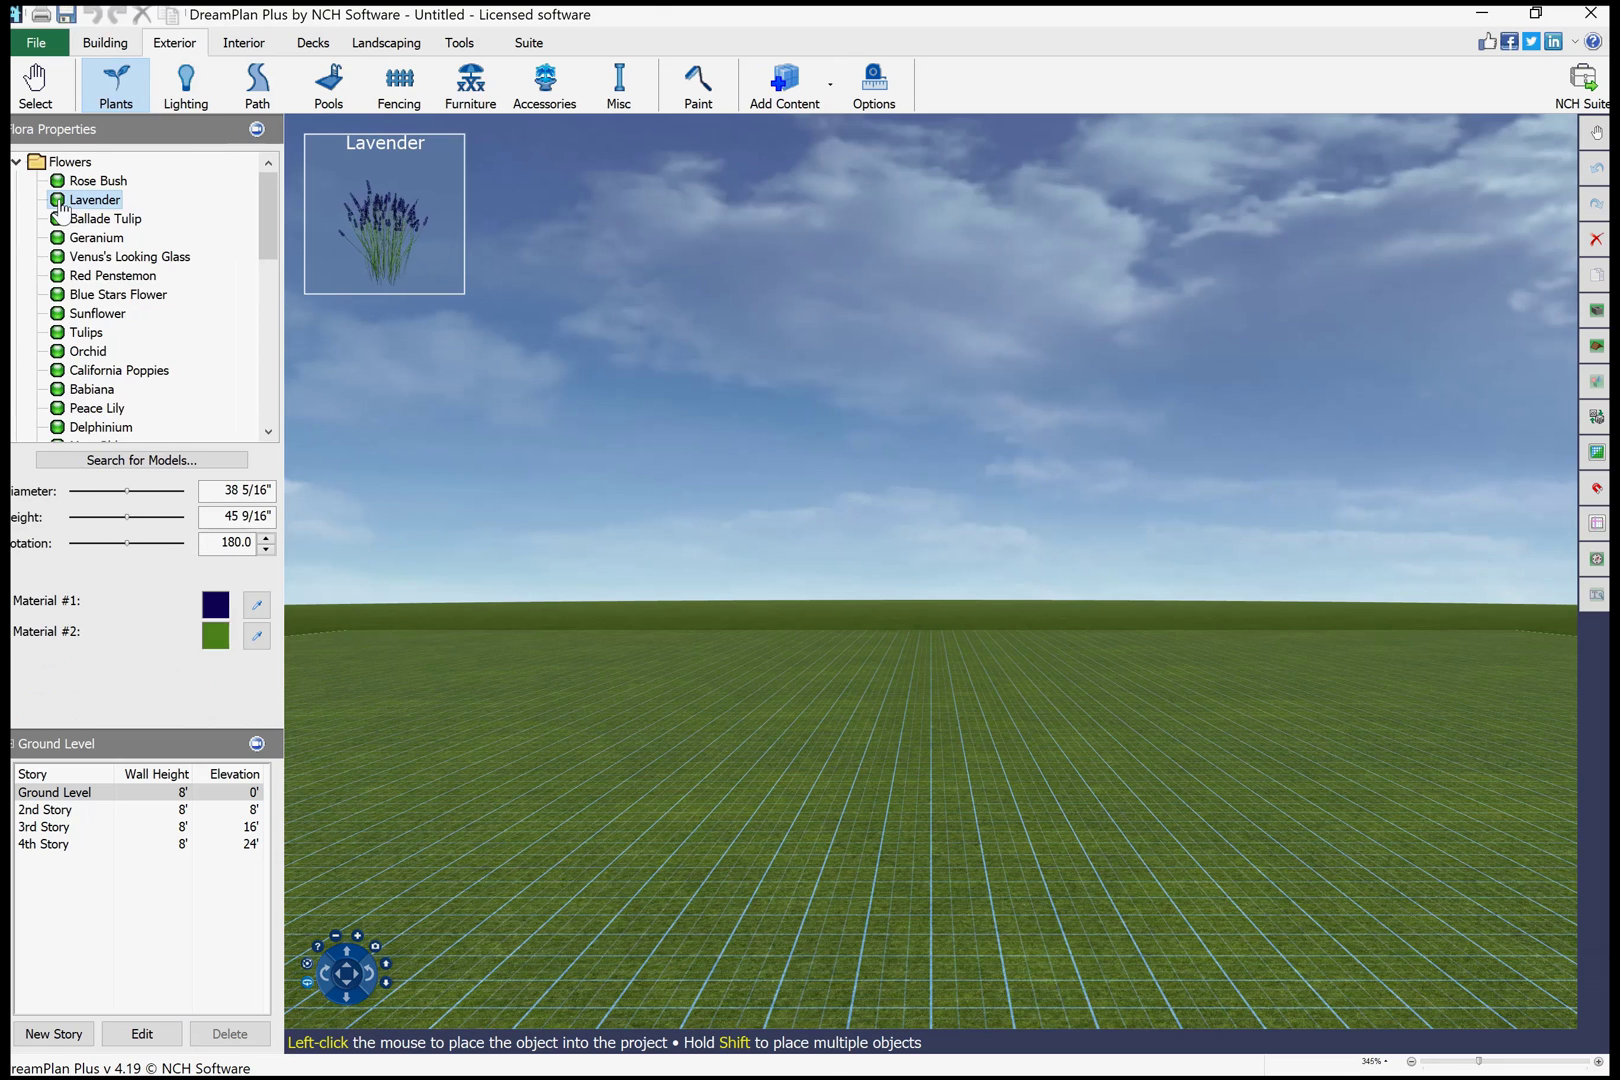
left_click(59, 219)
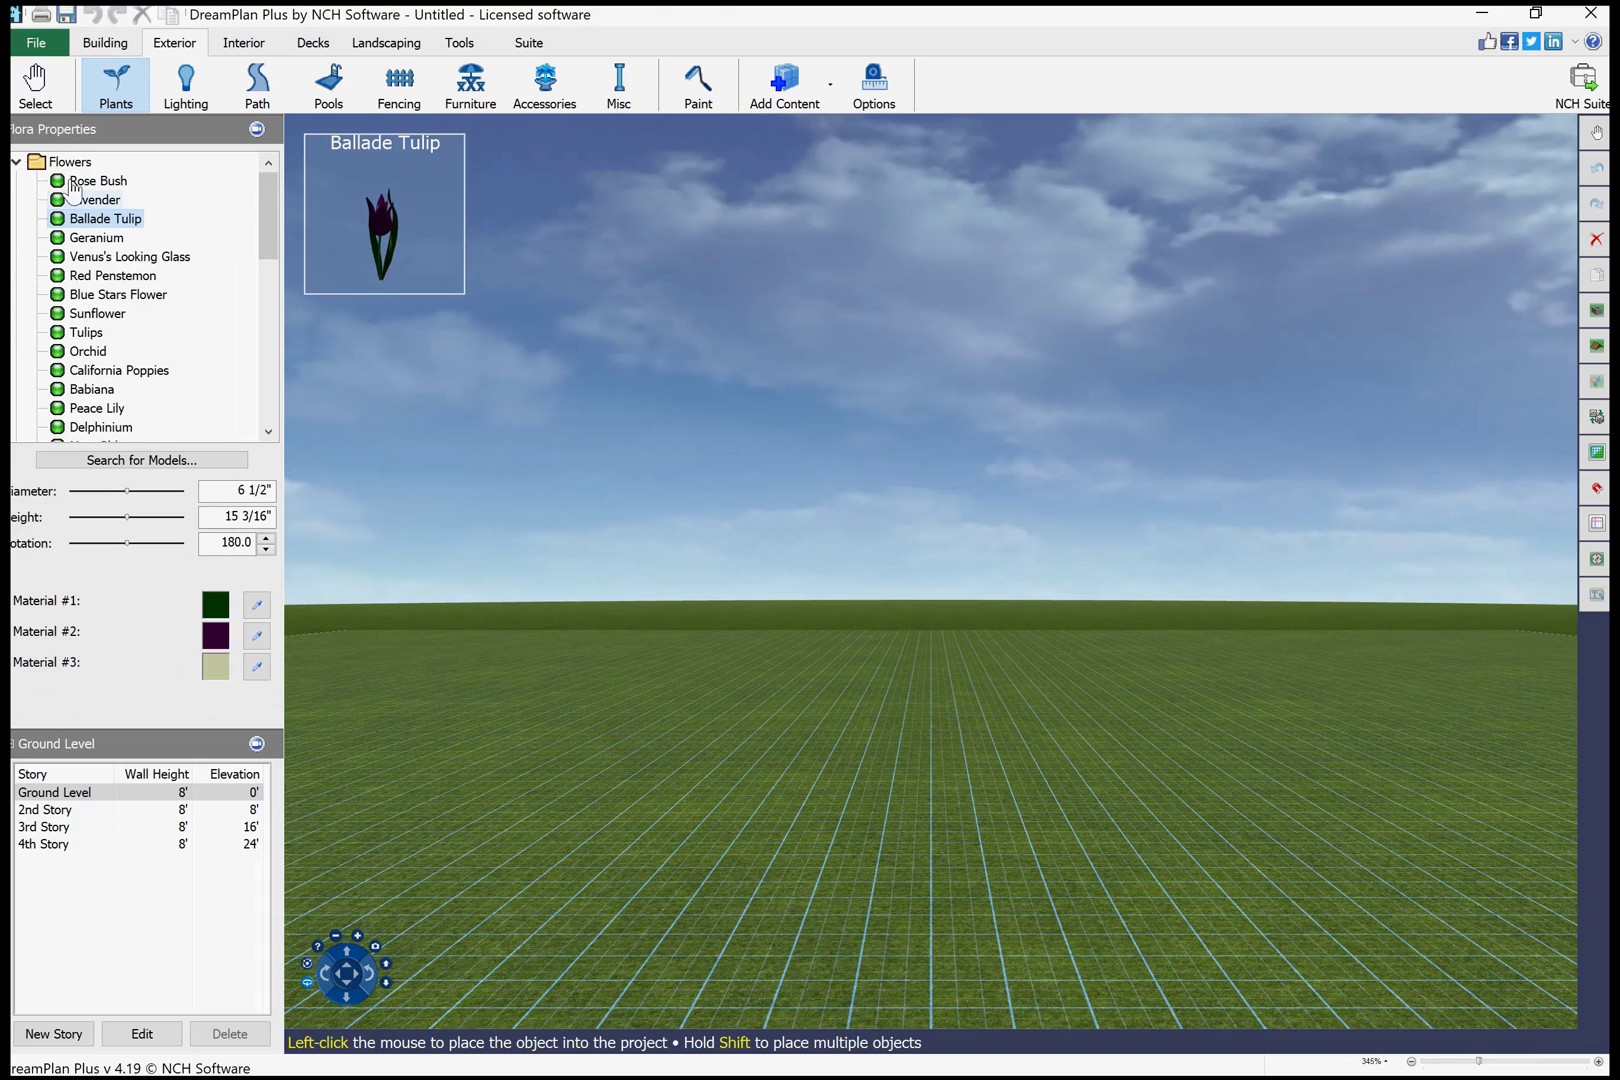
left_click(74, 183)
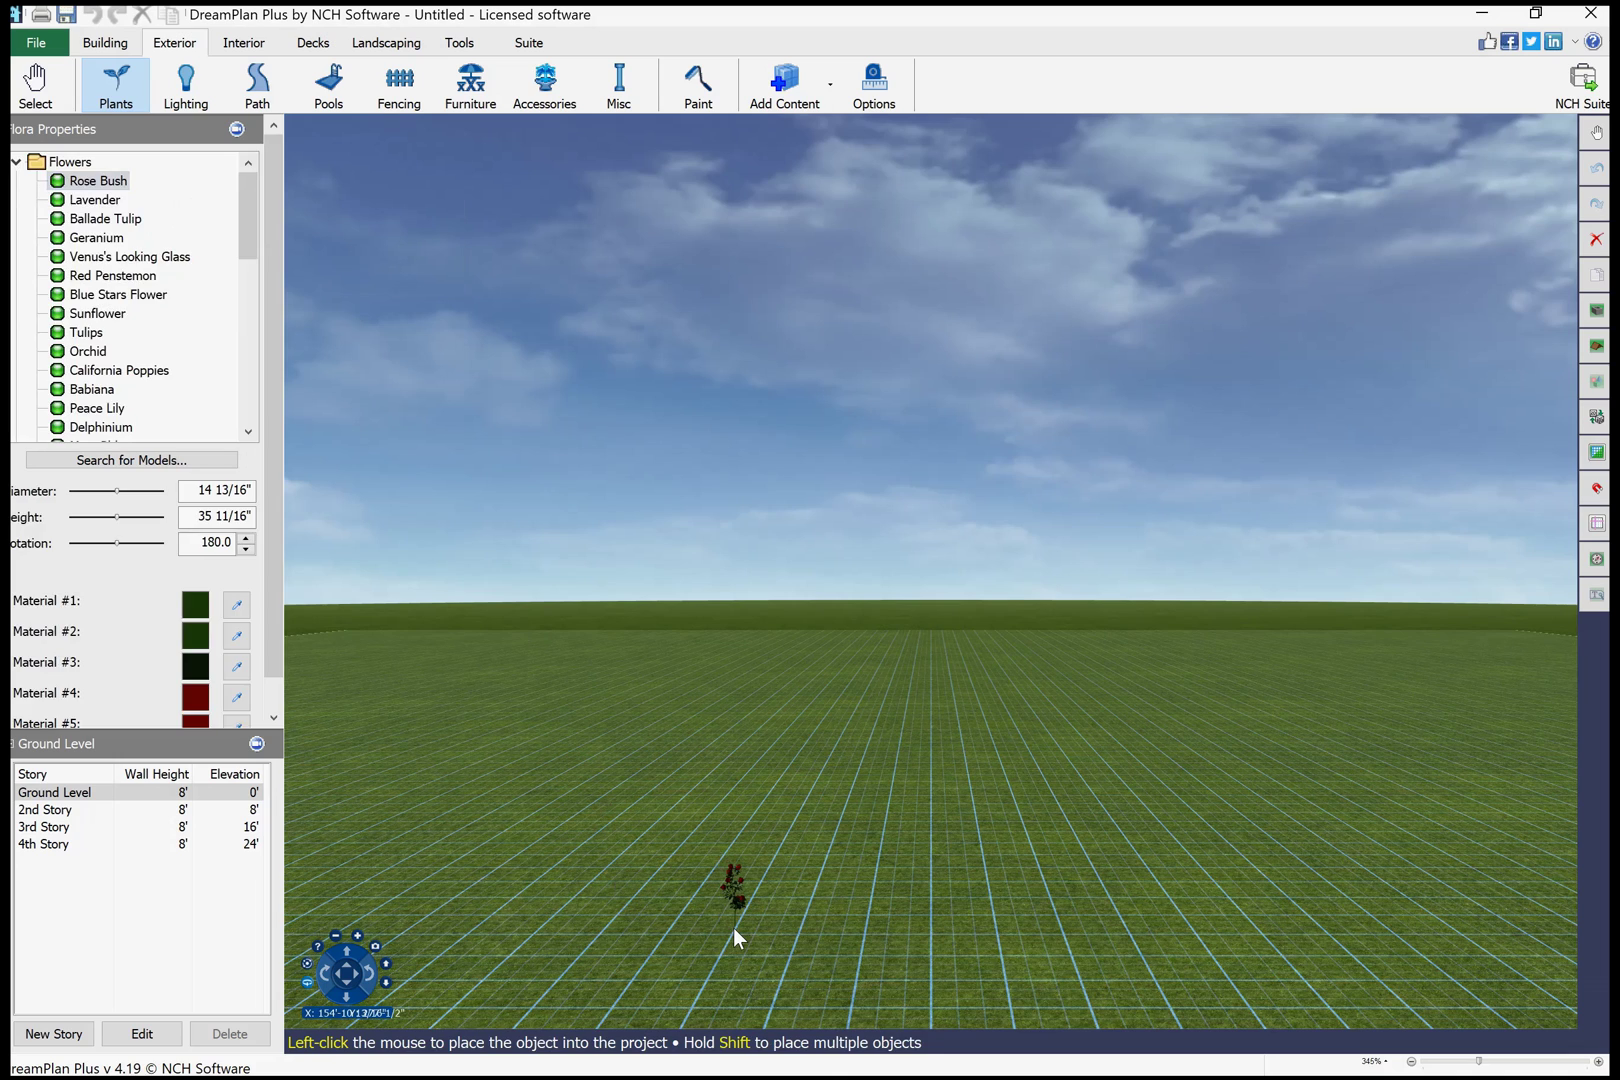
left_click(737, 936)
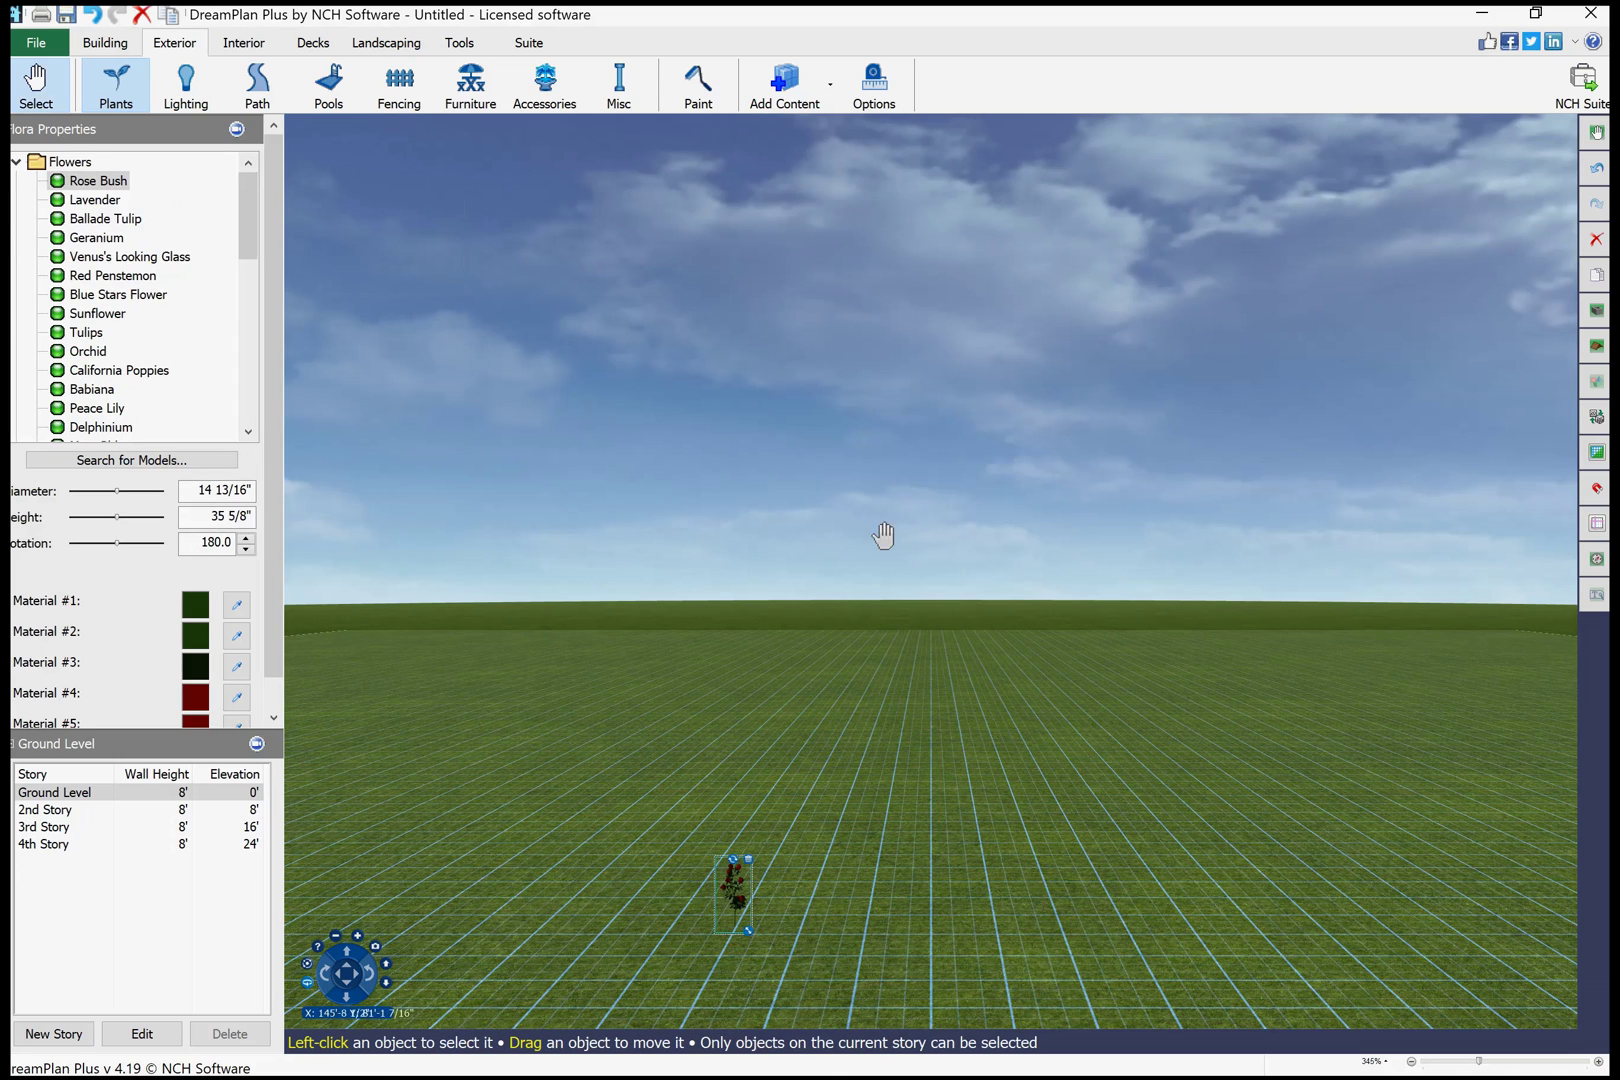
left_click(825, 98)
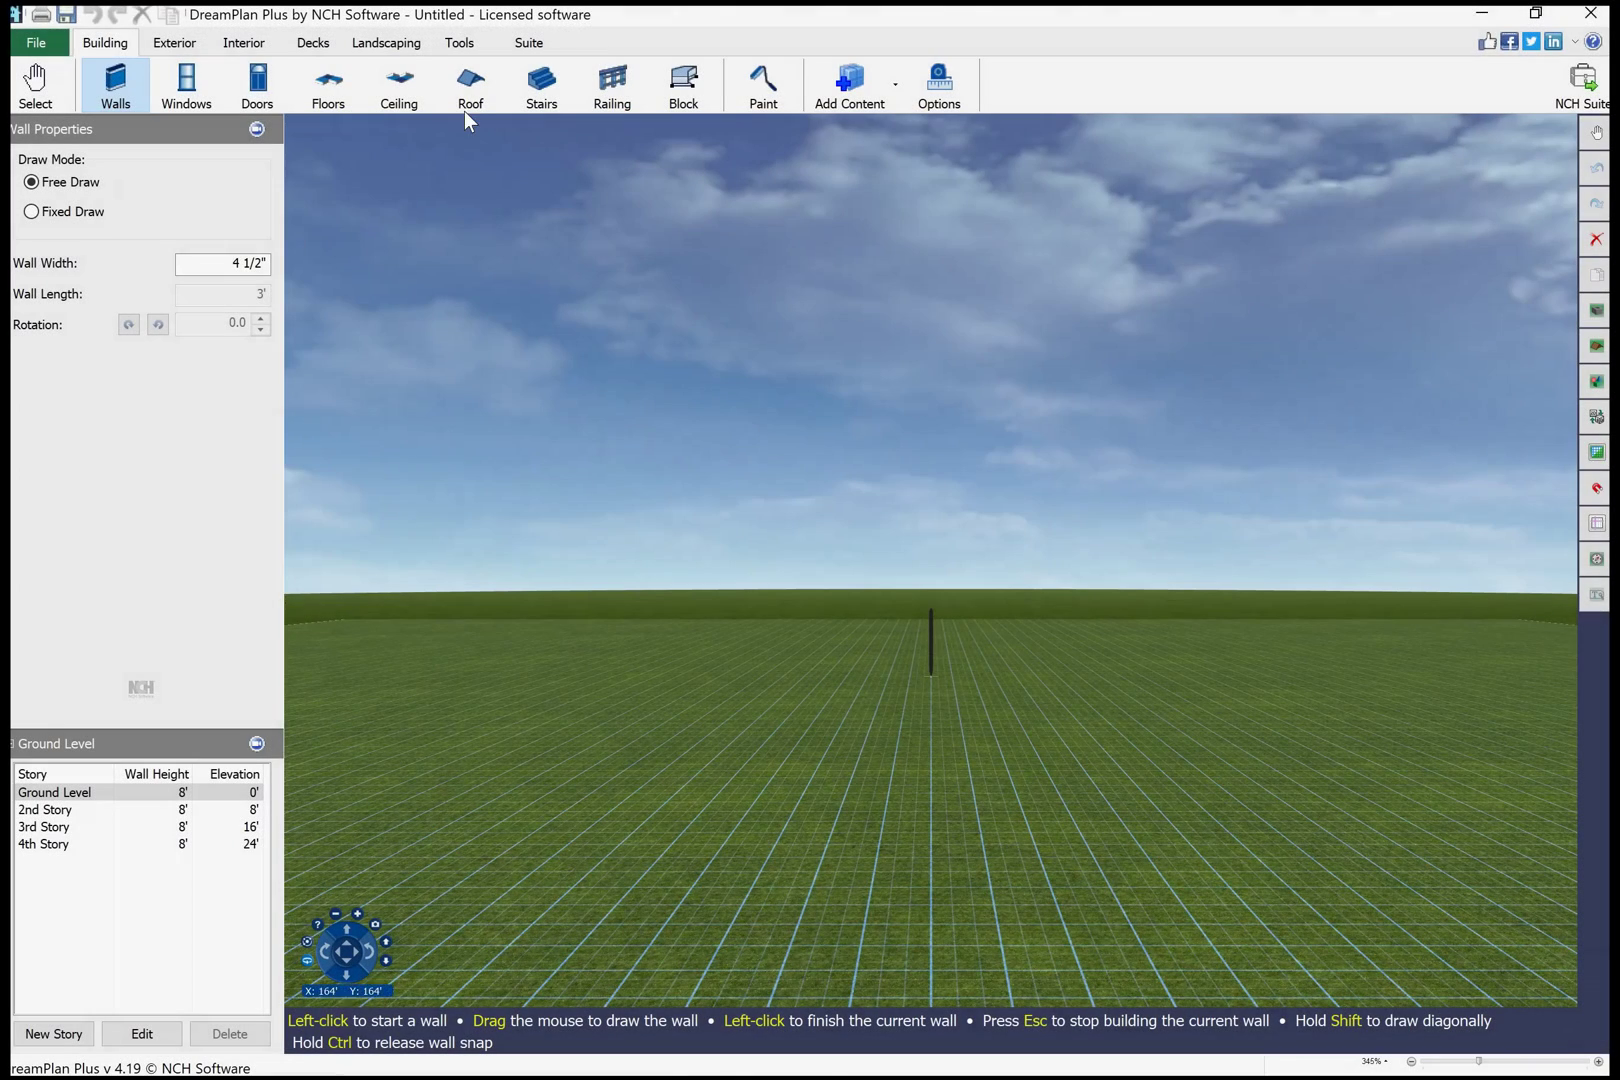
left_click(251, 47)
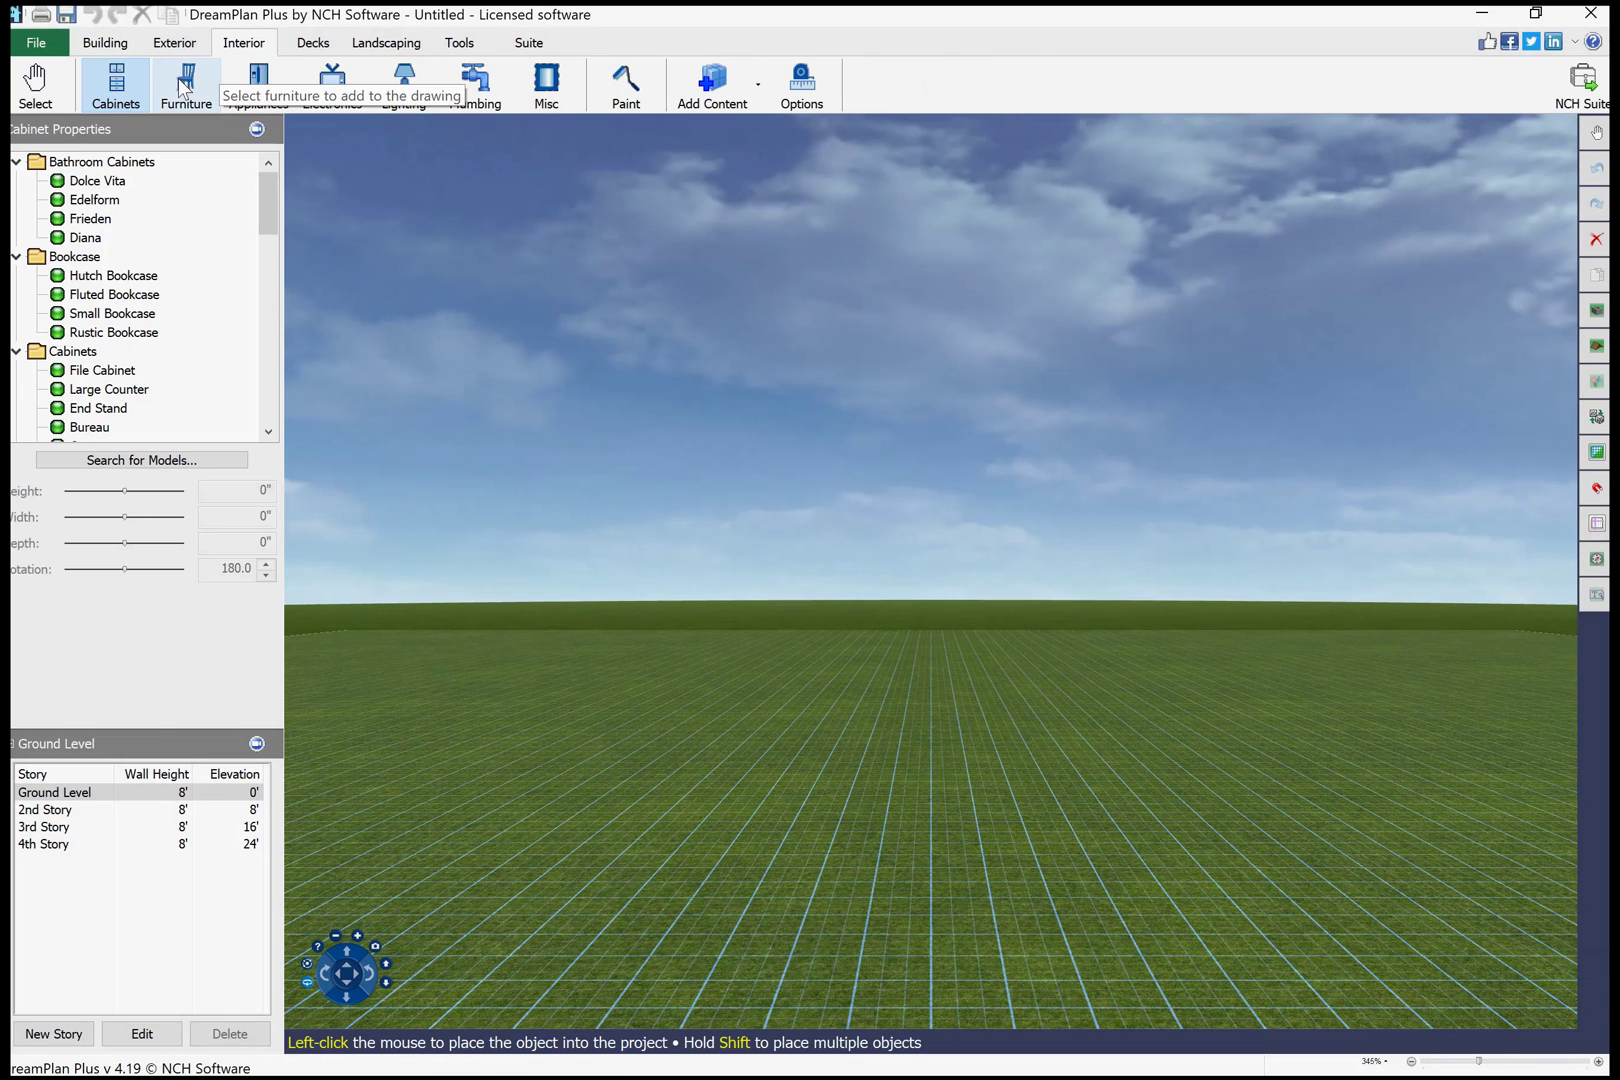
Preview the beds in the furniture catalogue and place the Racecar Bed on the lower-left grass
left_click(187, 86)
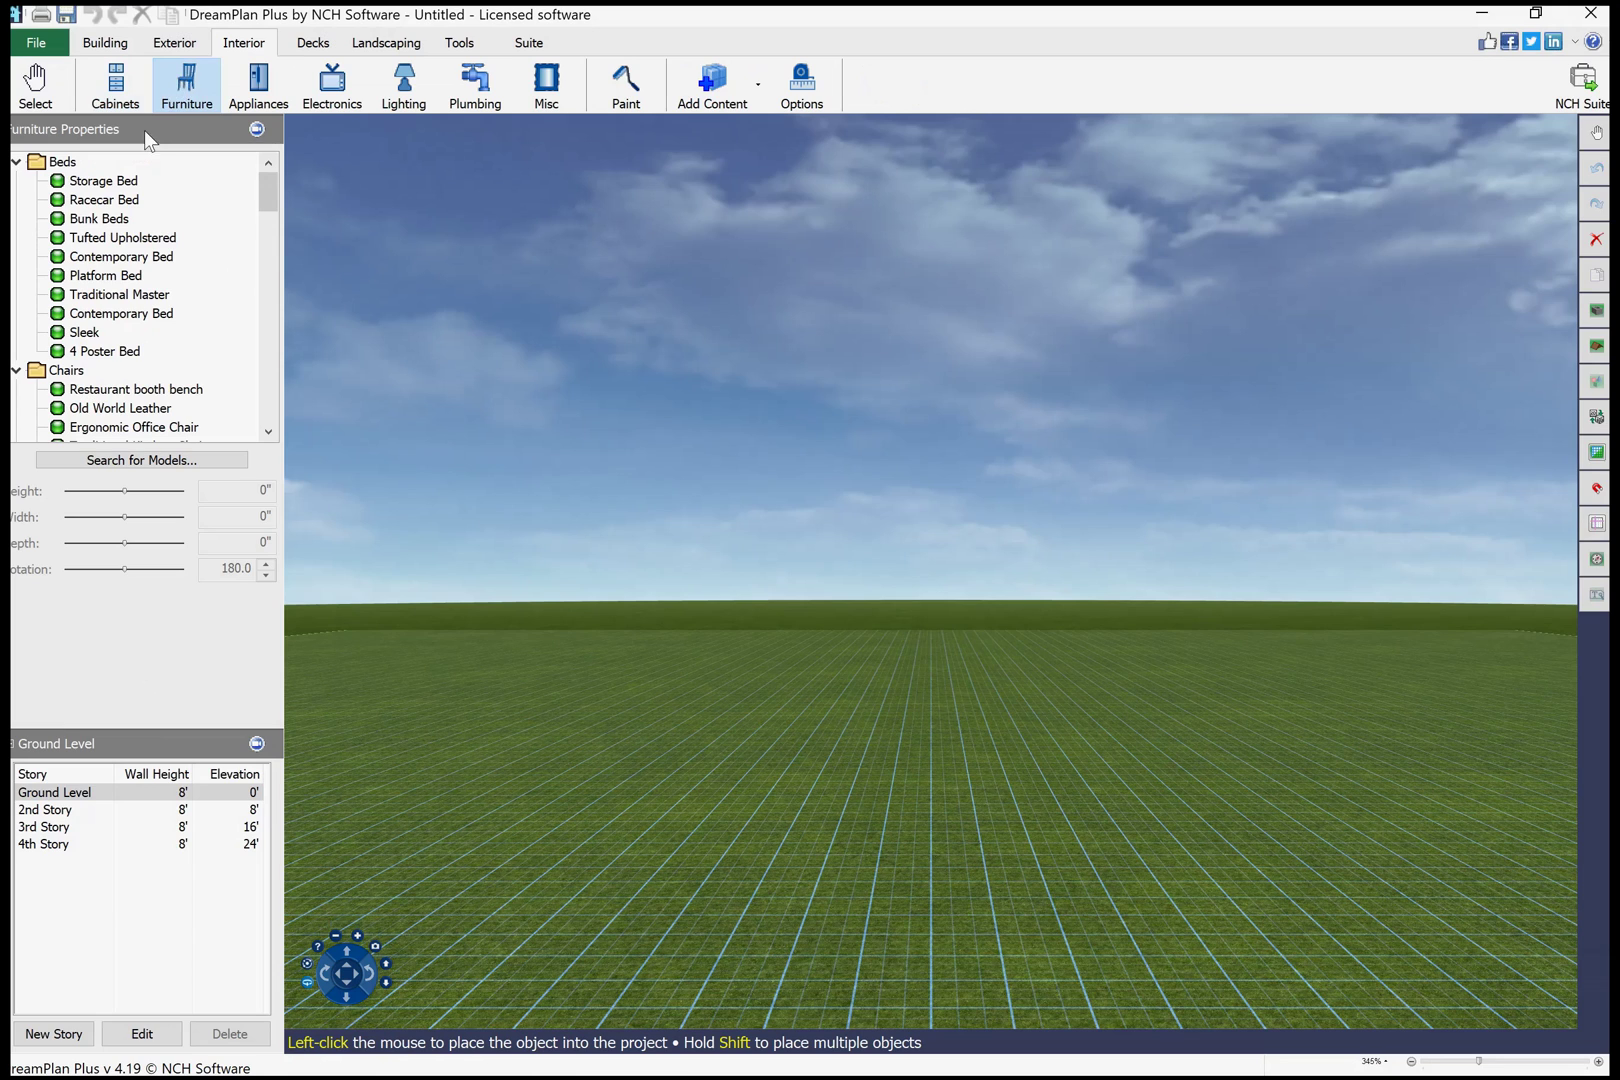
left_click(64, 182)
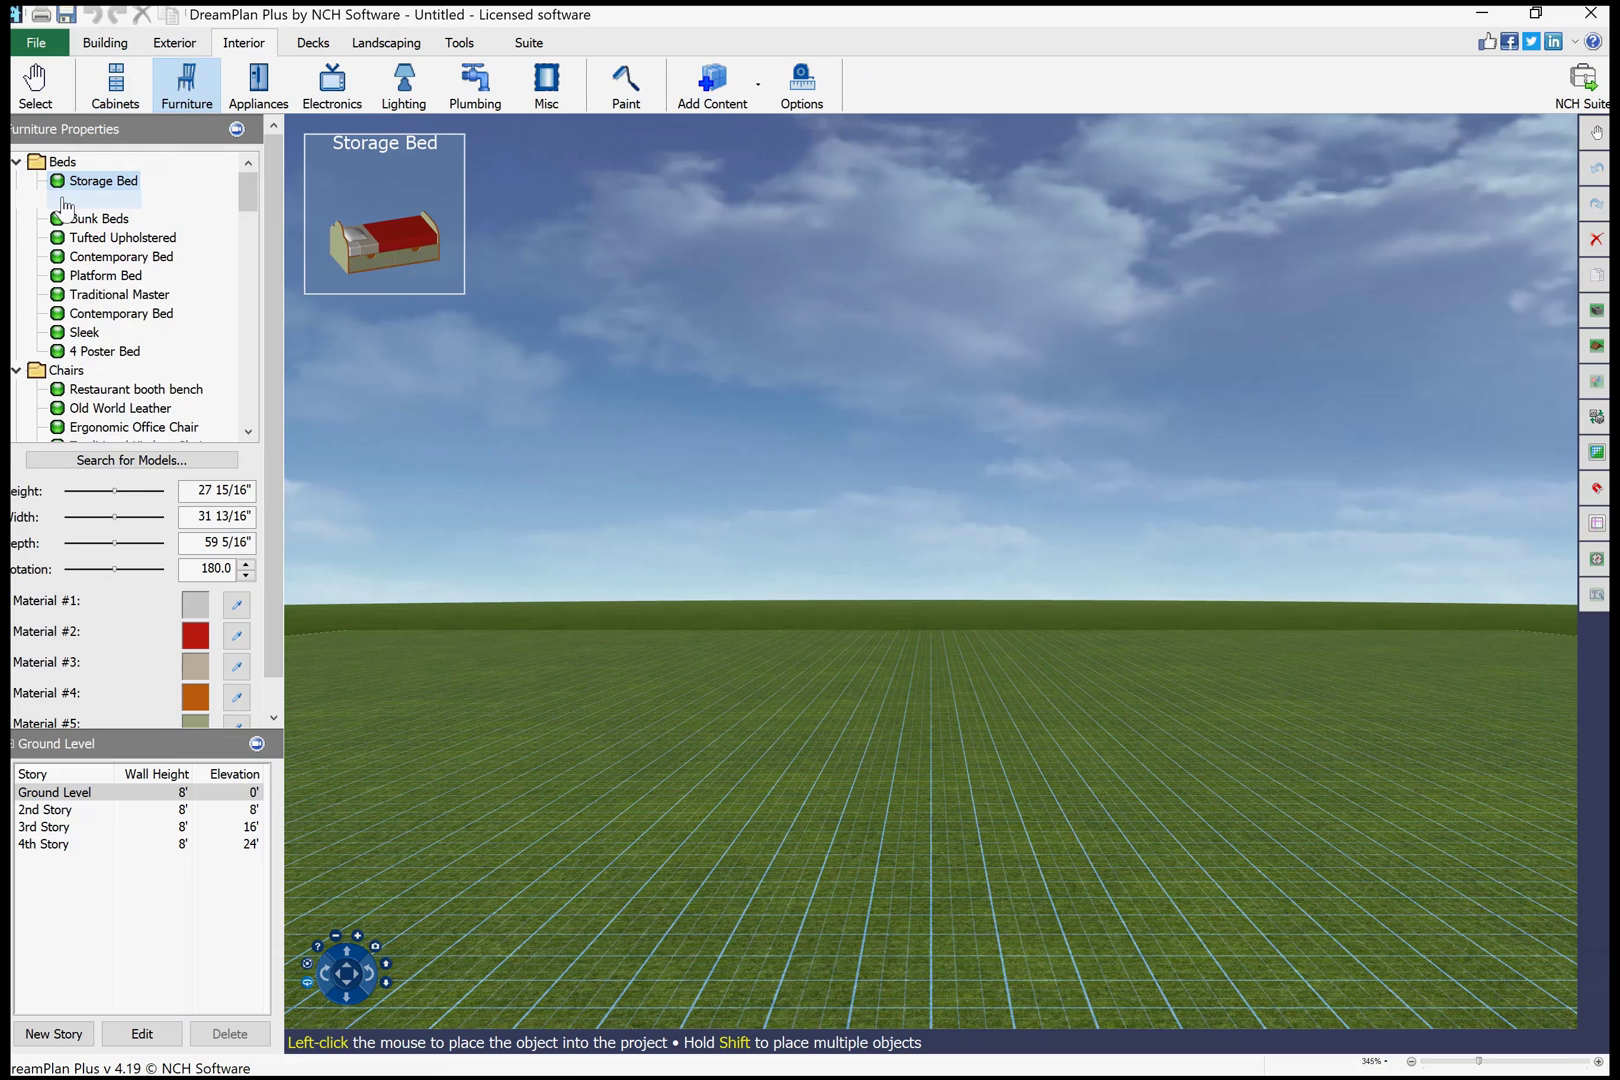
left_click(76, 200)
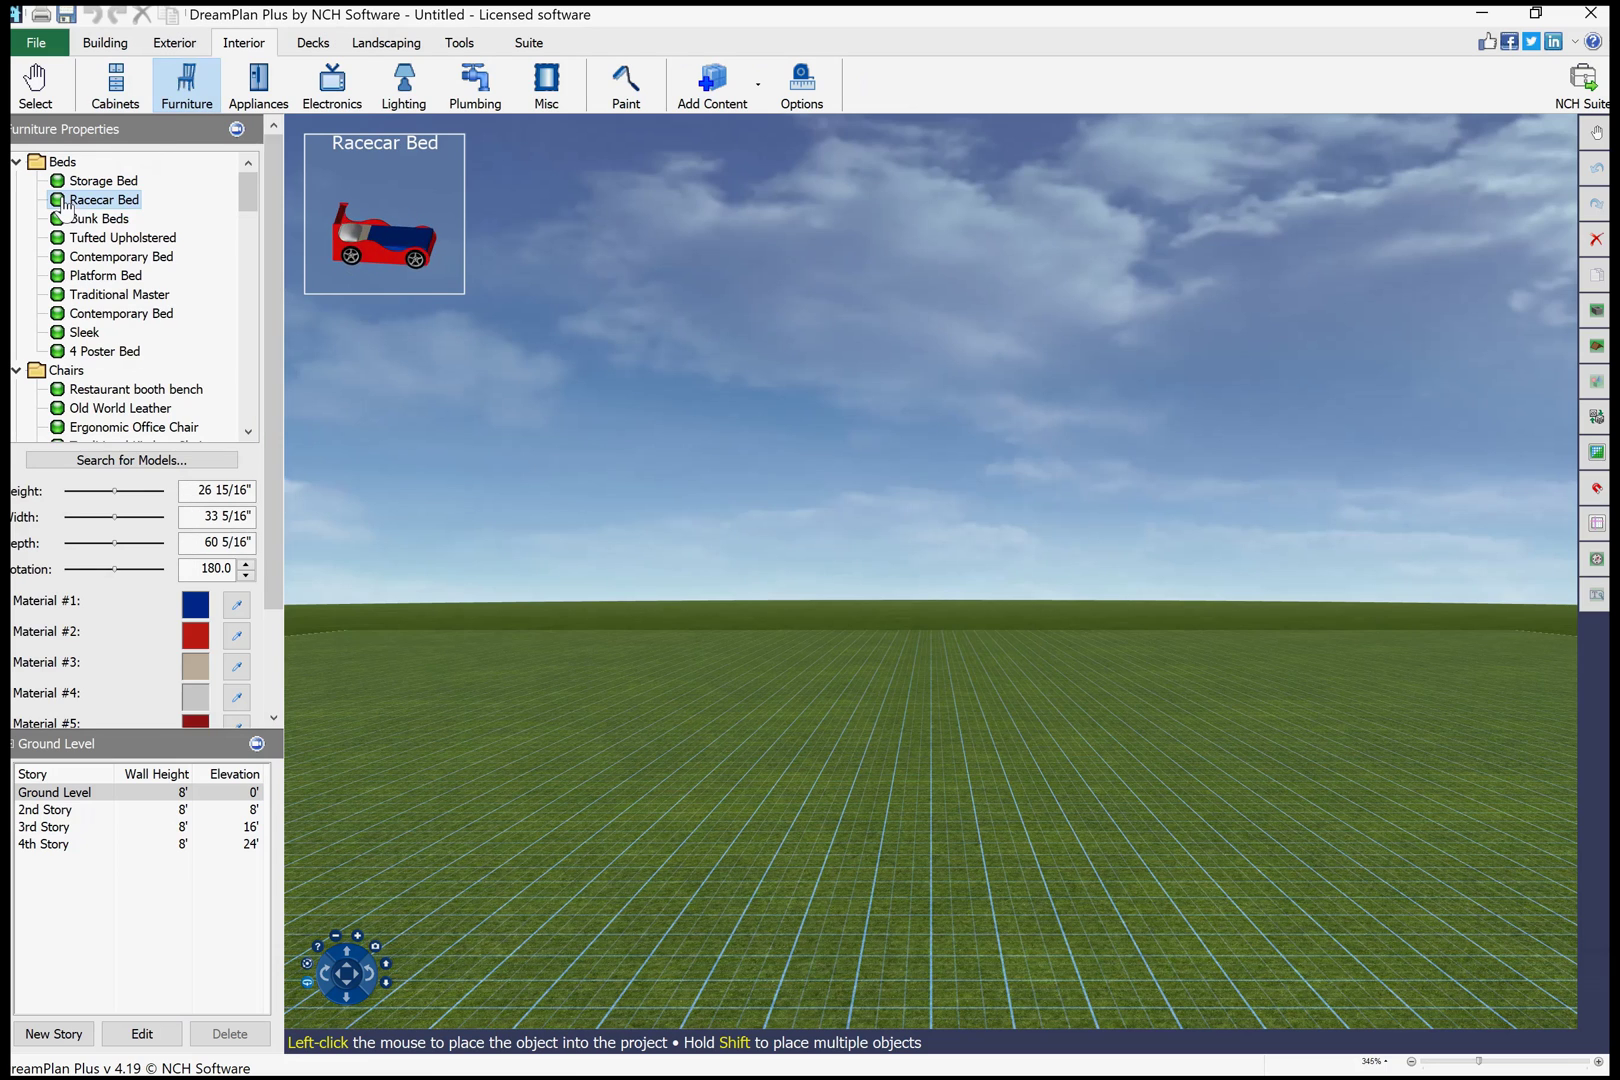
left_click(88, 219)
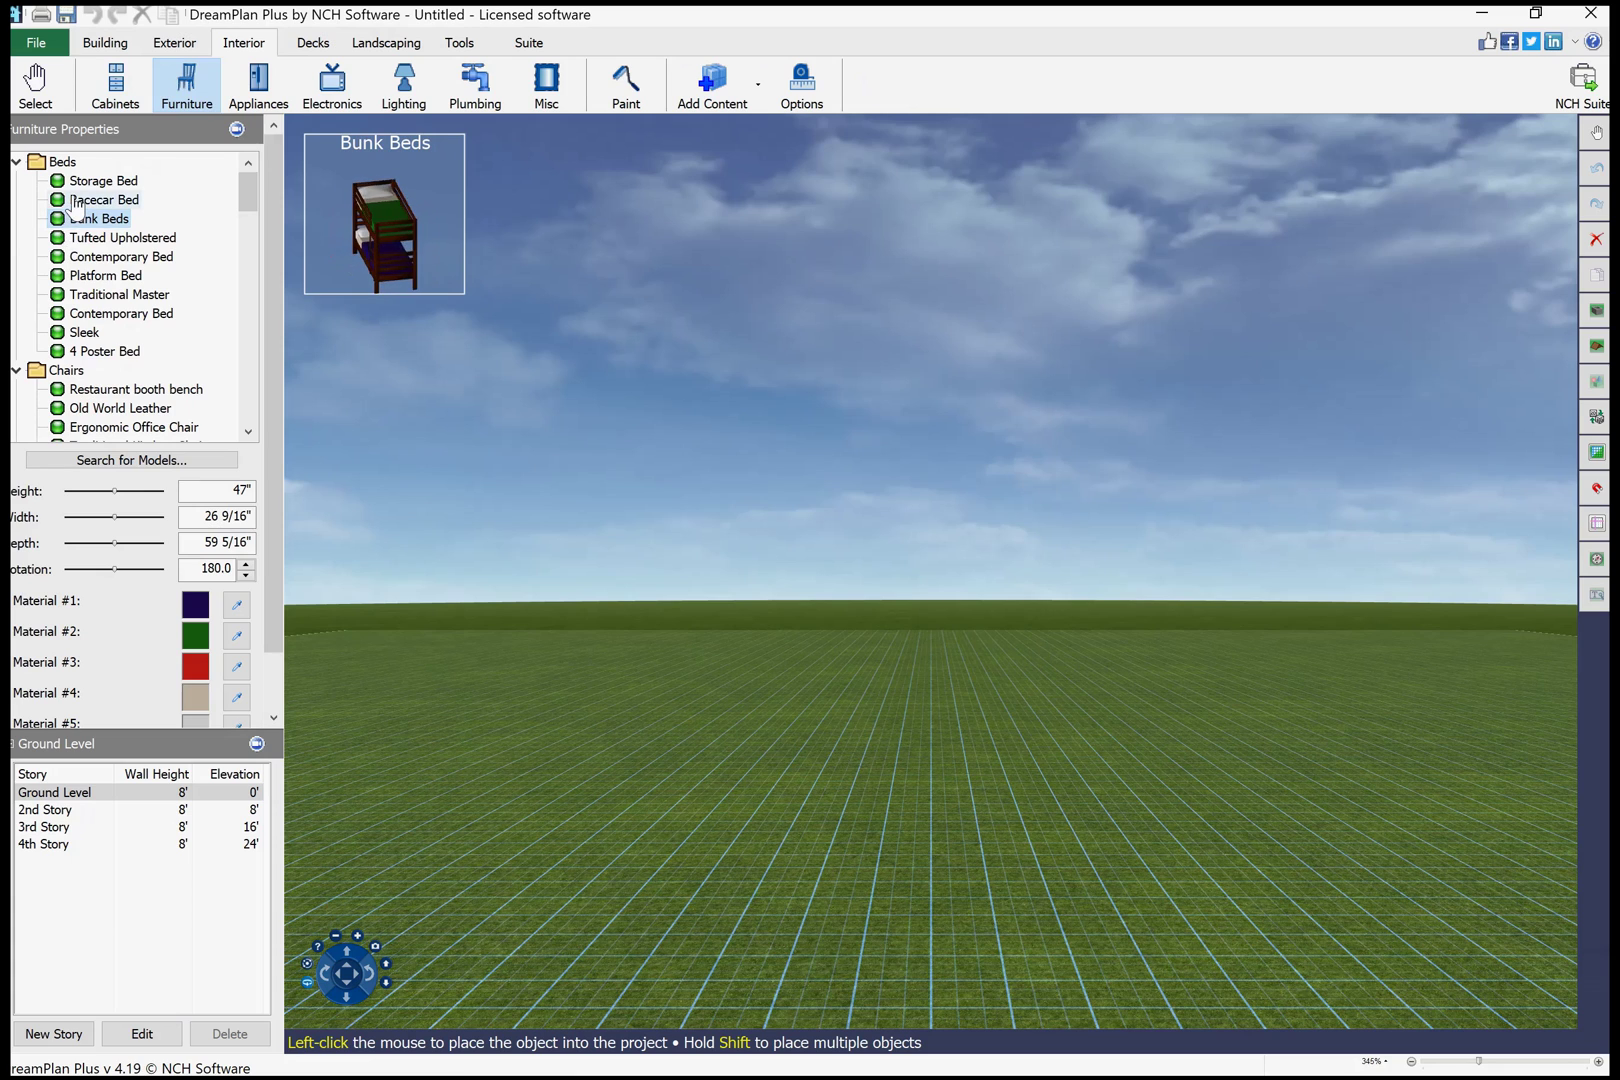
left_click(89, 201)
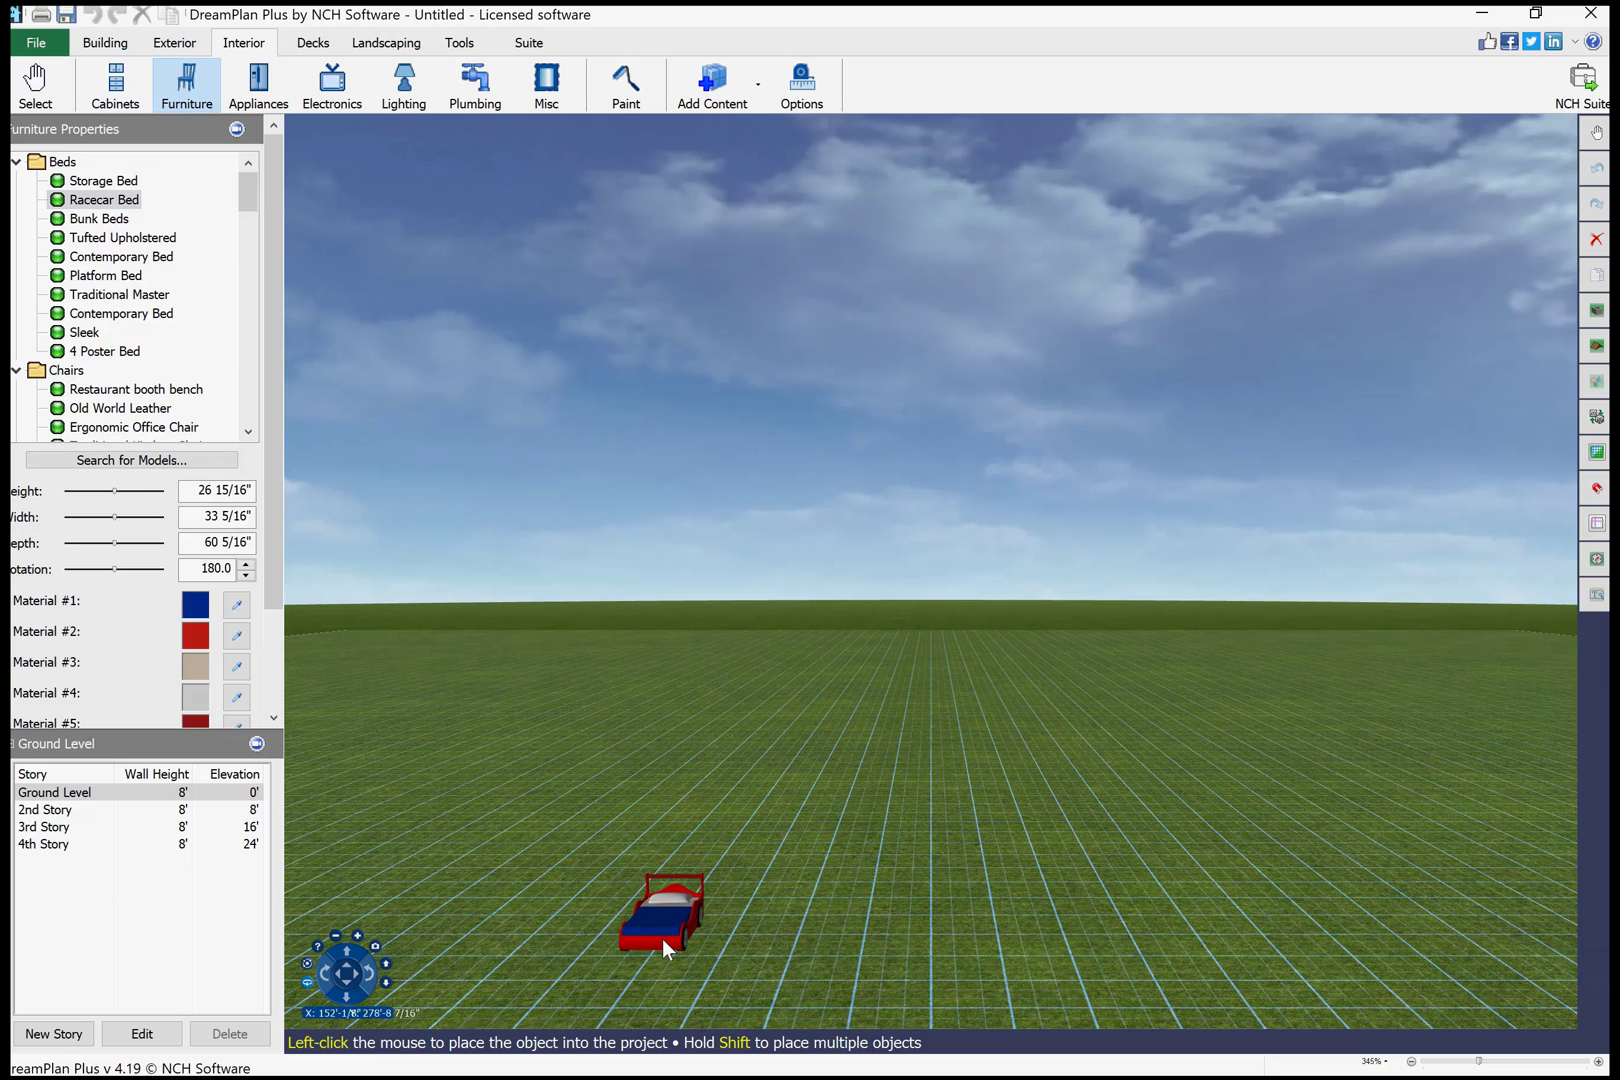
left_click(662, 938)
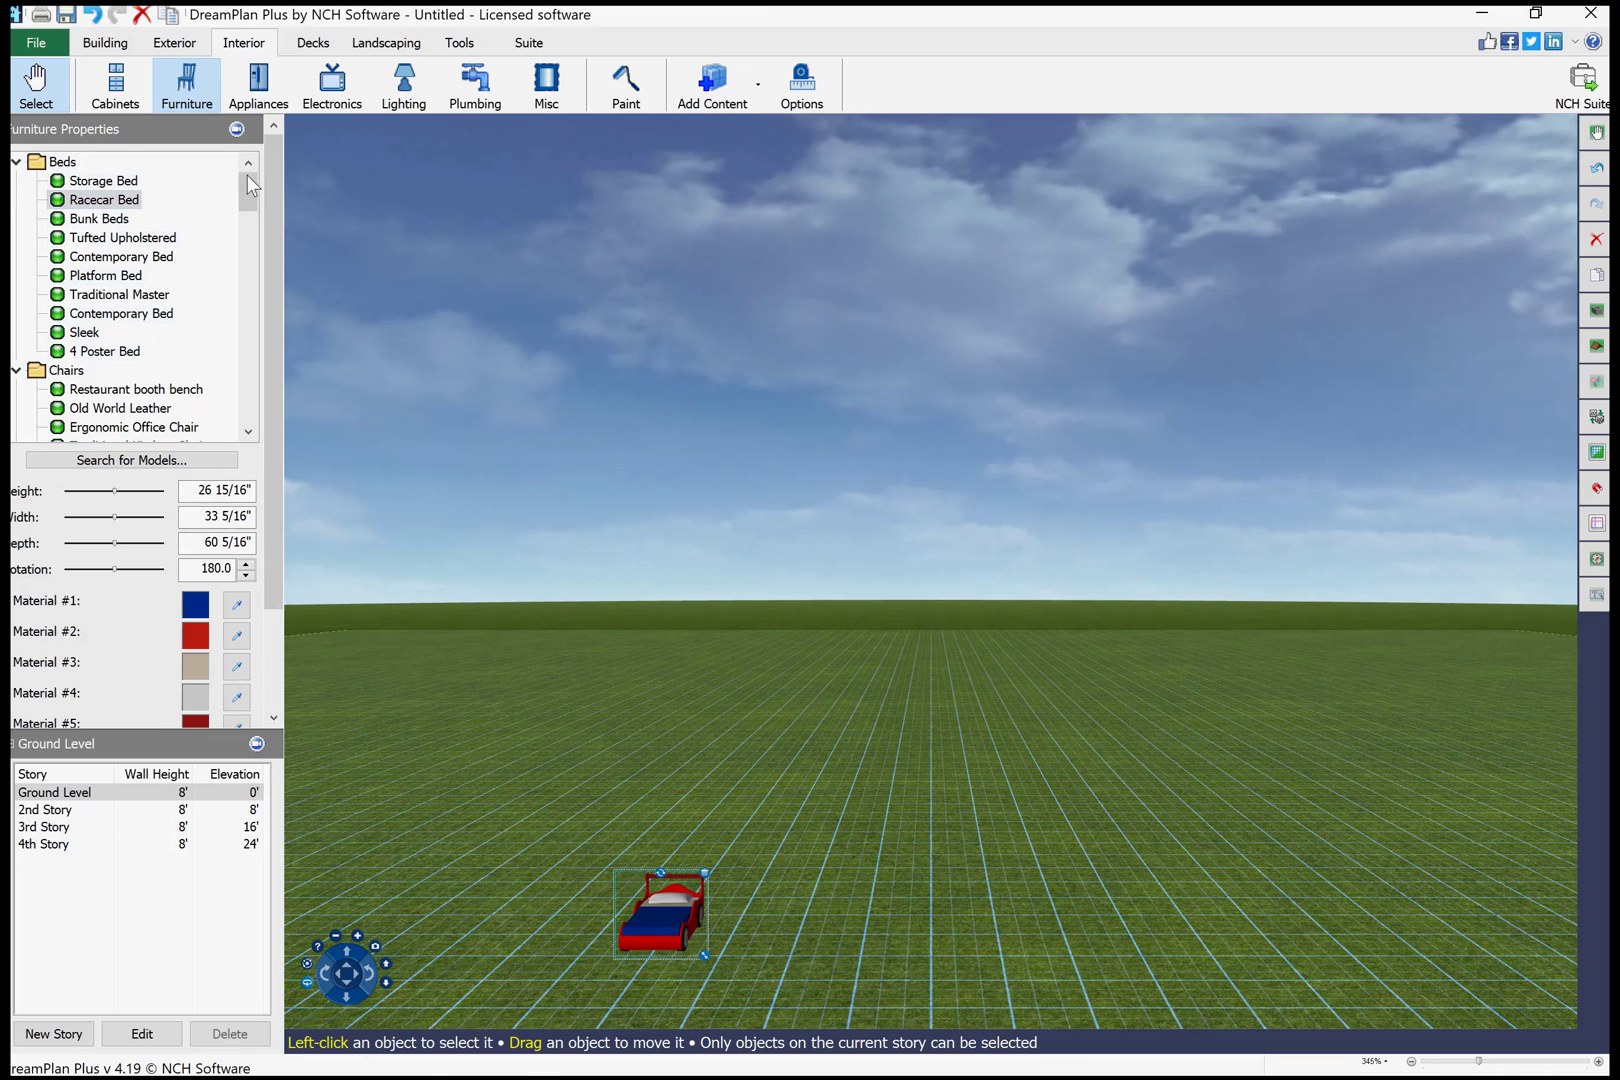
mouse_move(247, 178)
left_mouse_down()
mouse_move(250, 431)
mouse_move(251, 152)
left_mouse_up()
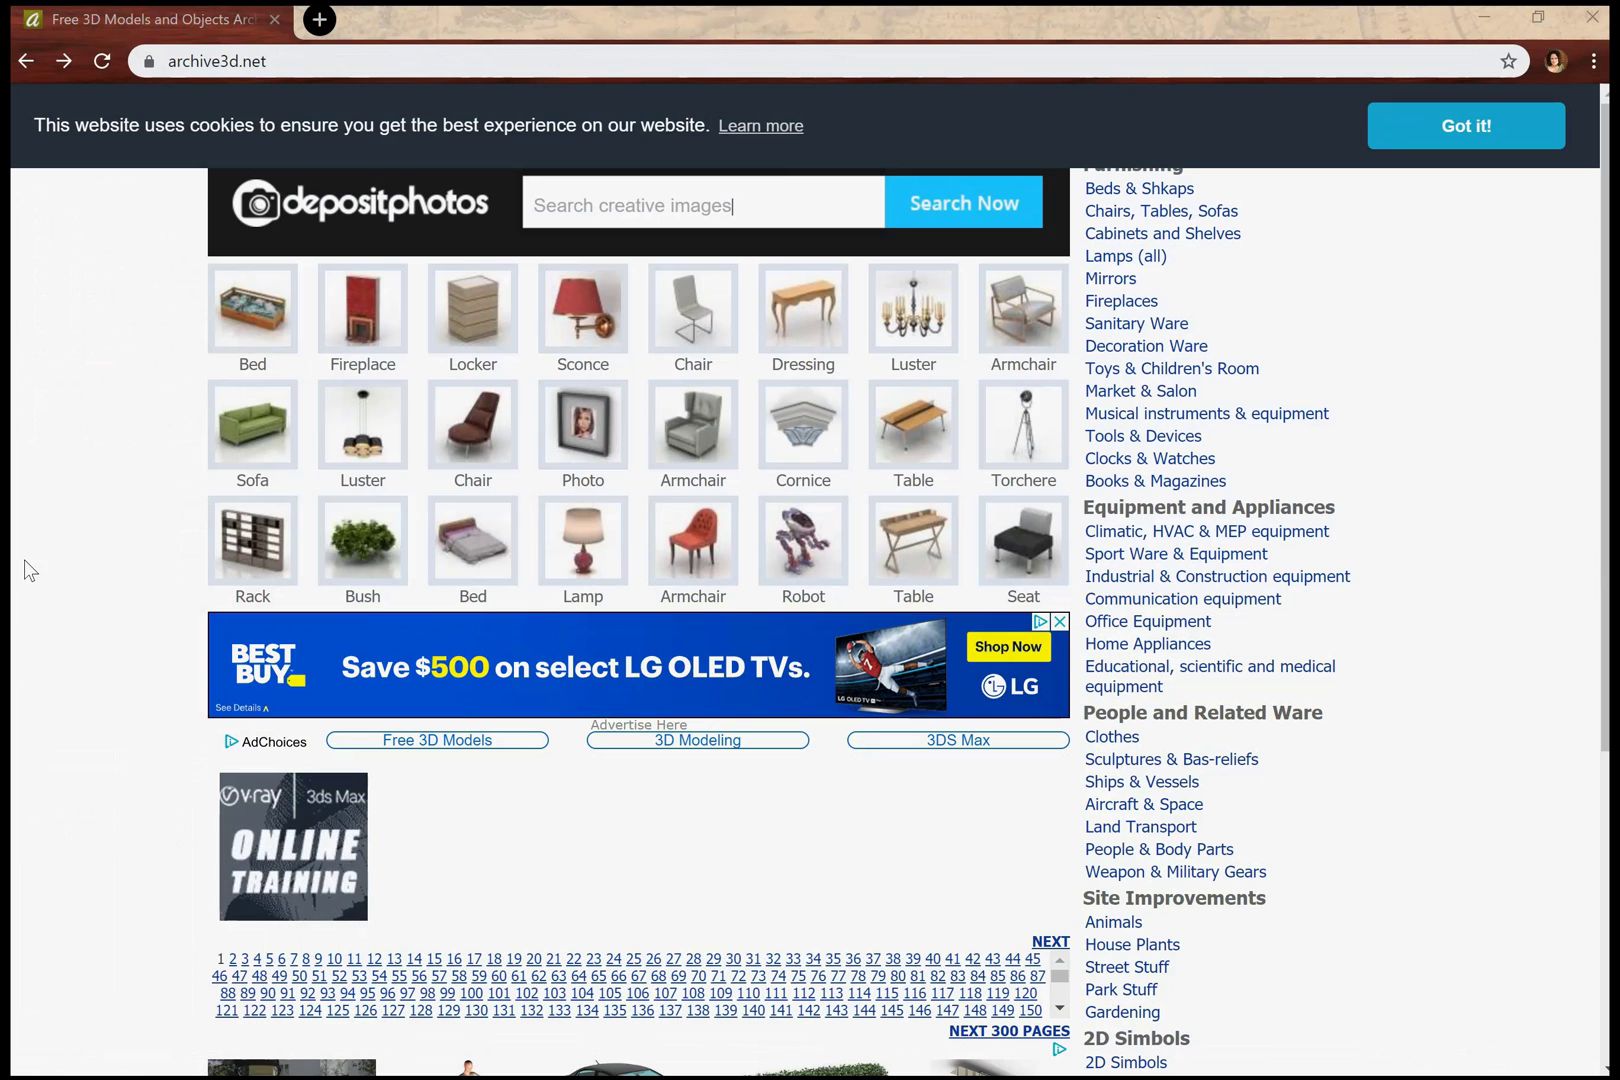
Download the Bed 3D model zip from archive3d.net and open it once finished
left_click(254, 341)
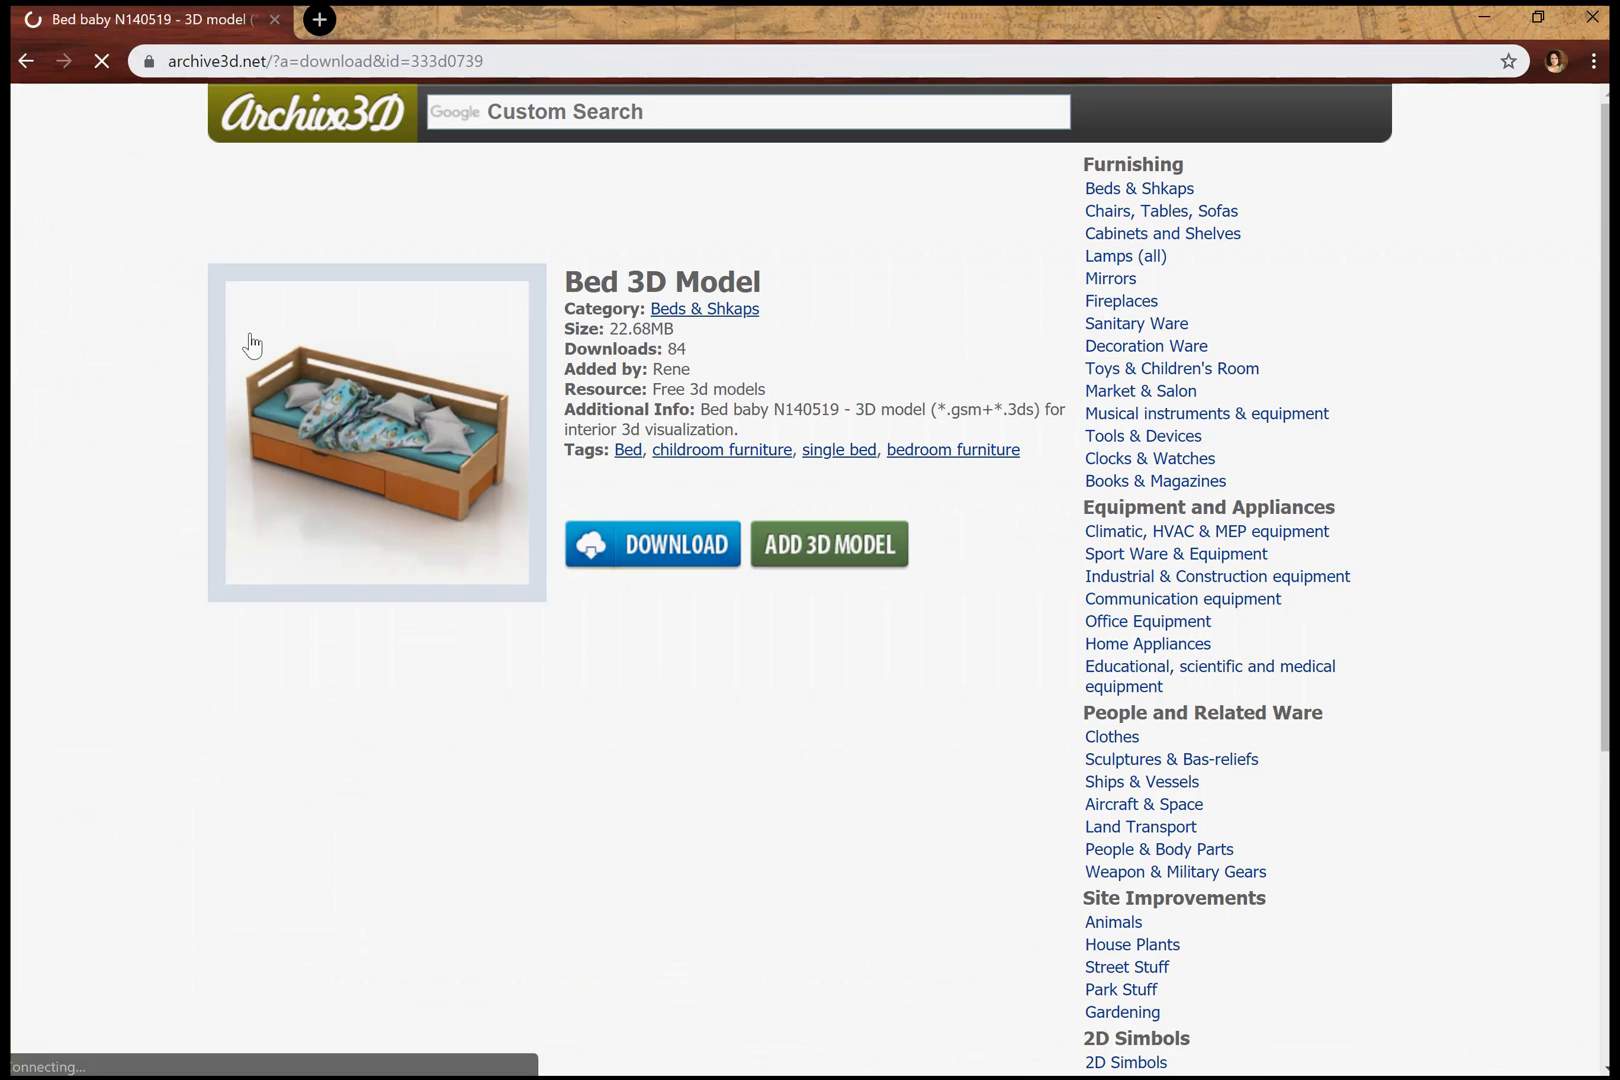
left_click(656, 545)
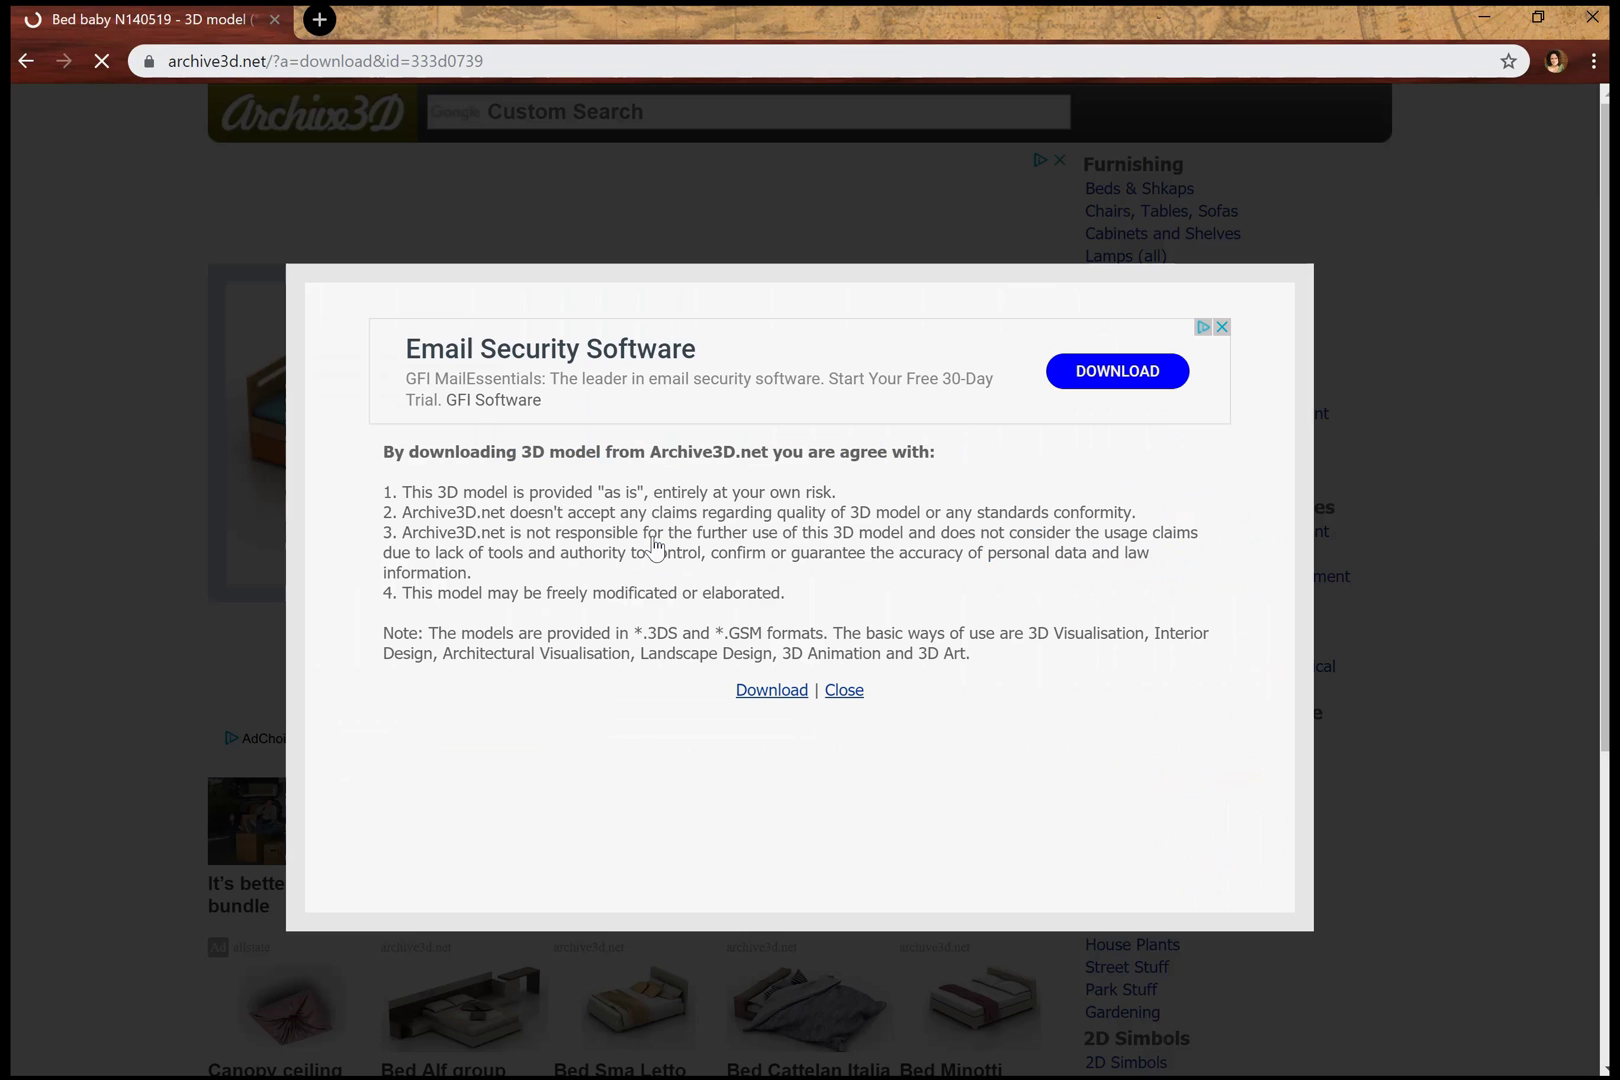
left_click(771, 689)
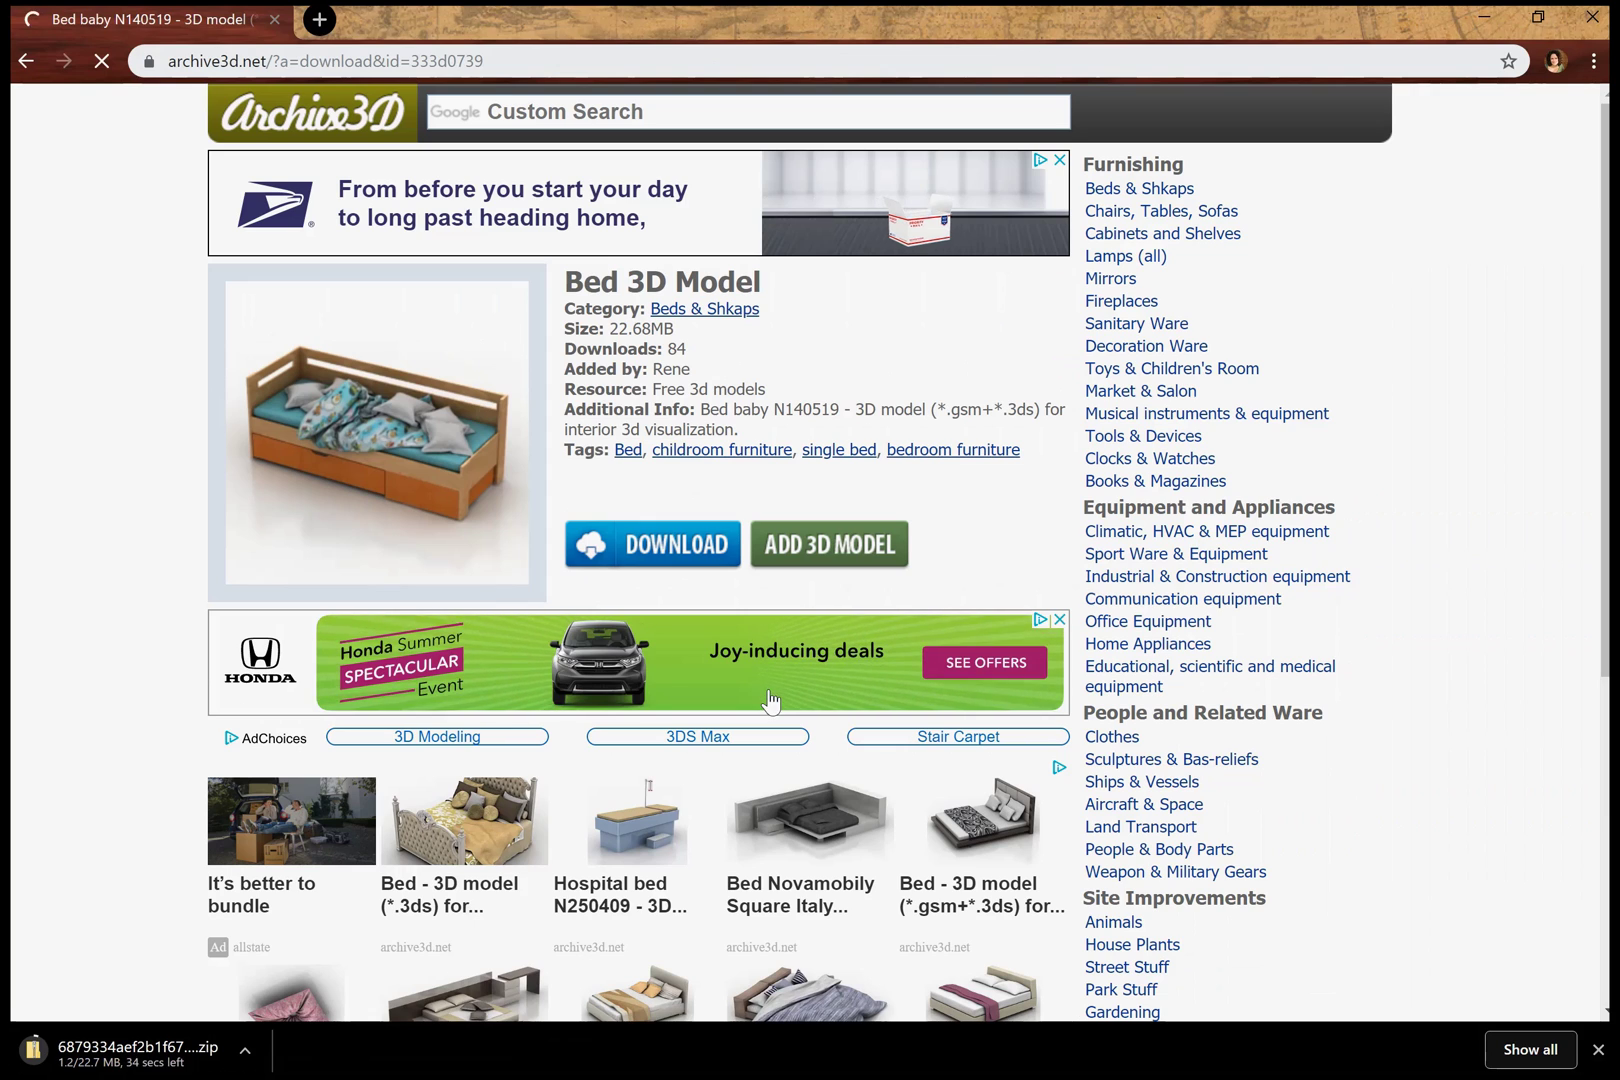
left_click(107, 1050)
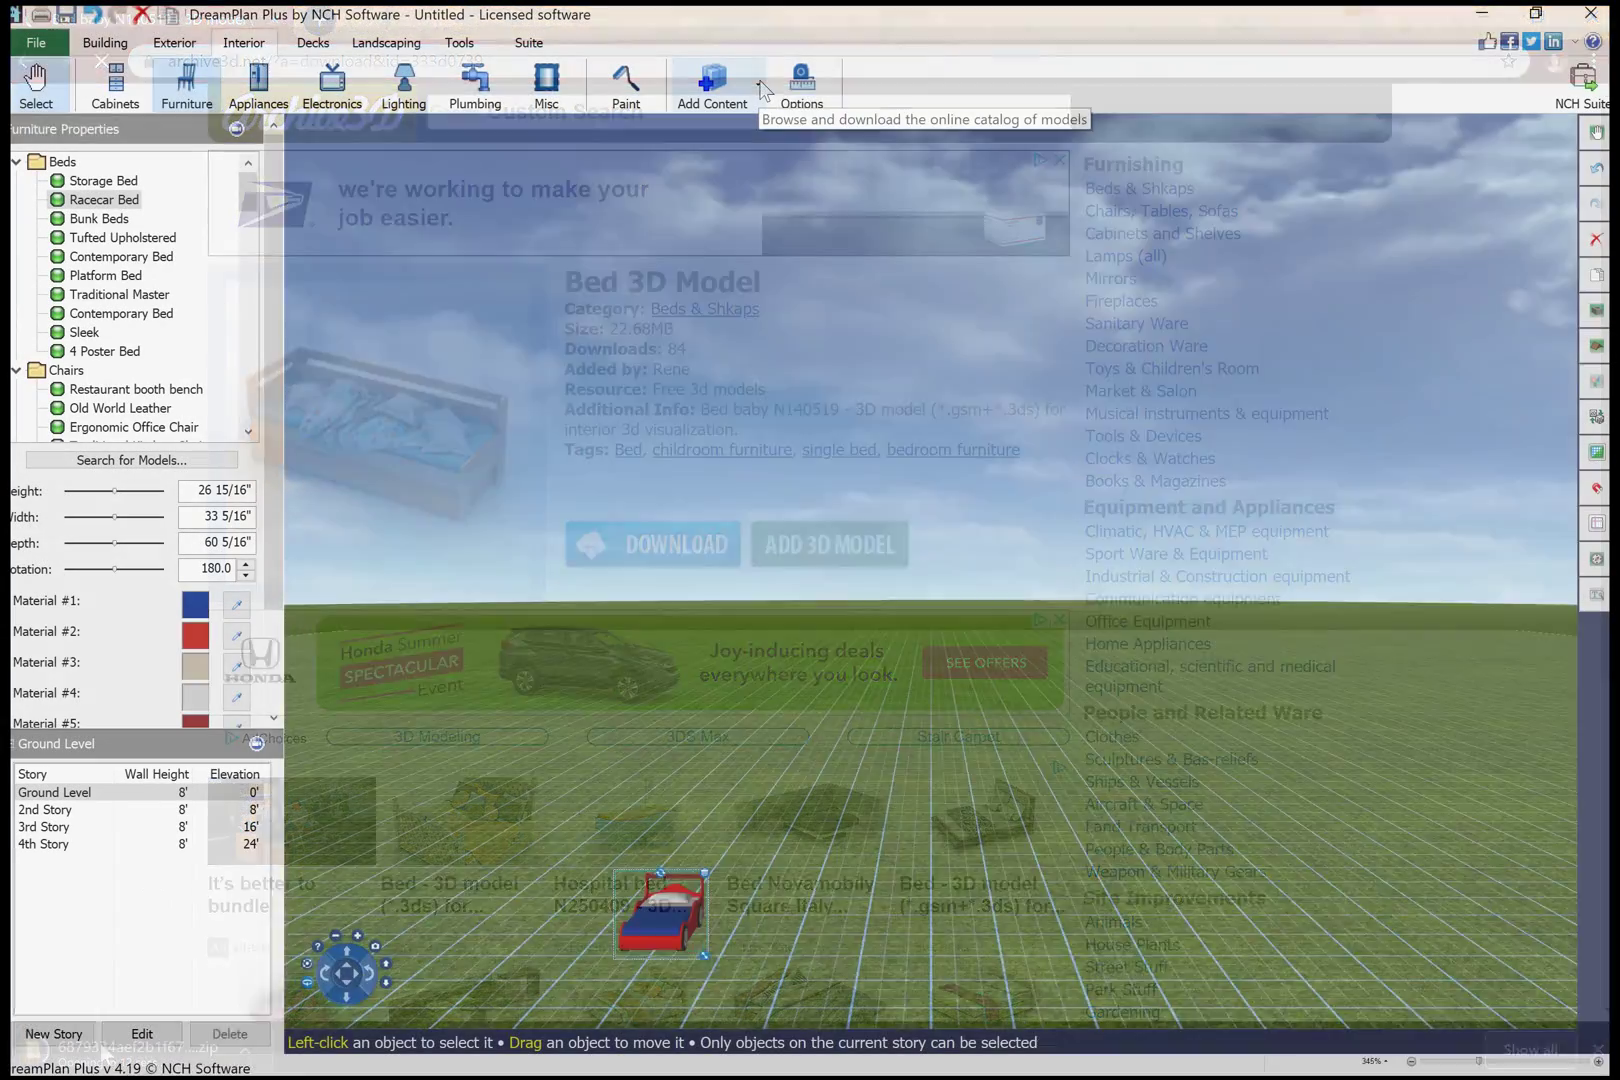
Load Sofa corner N070719.3ds into the 3D model import window and orbit its preview
left_click(759, 89)
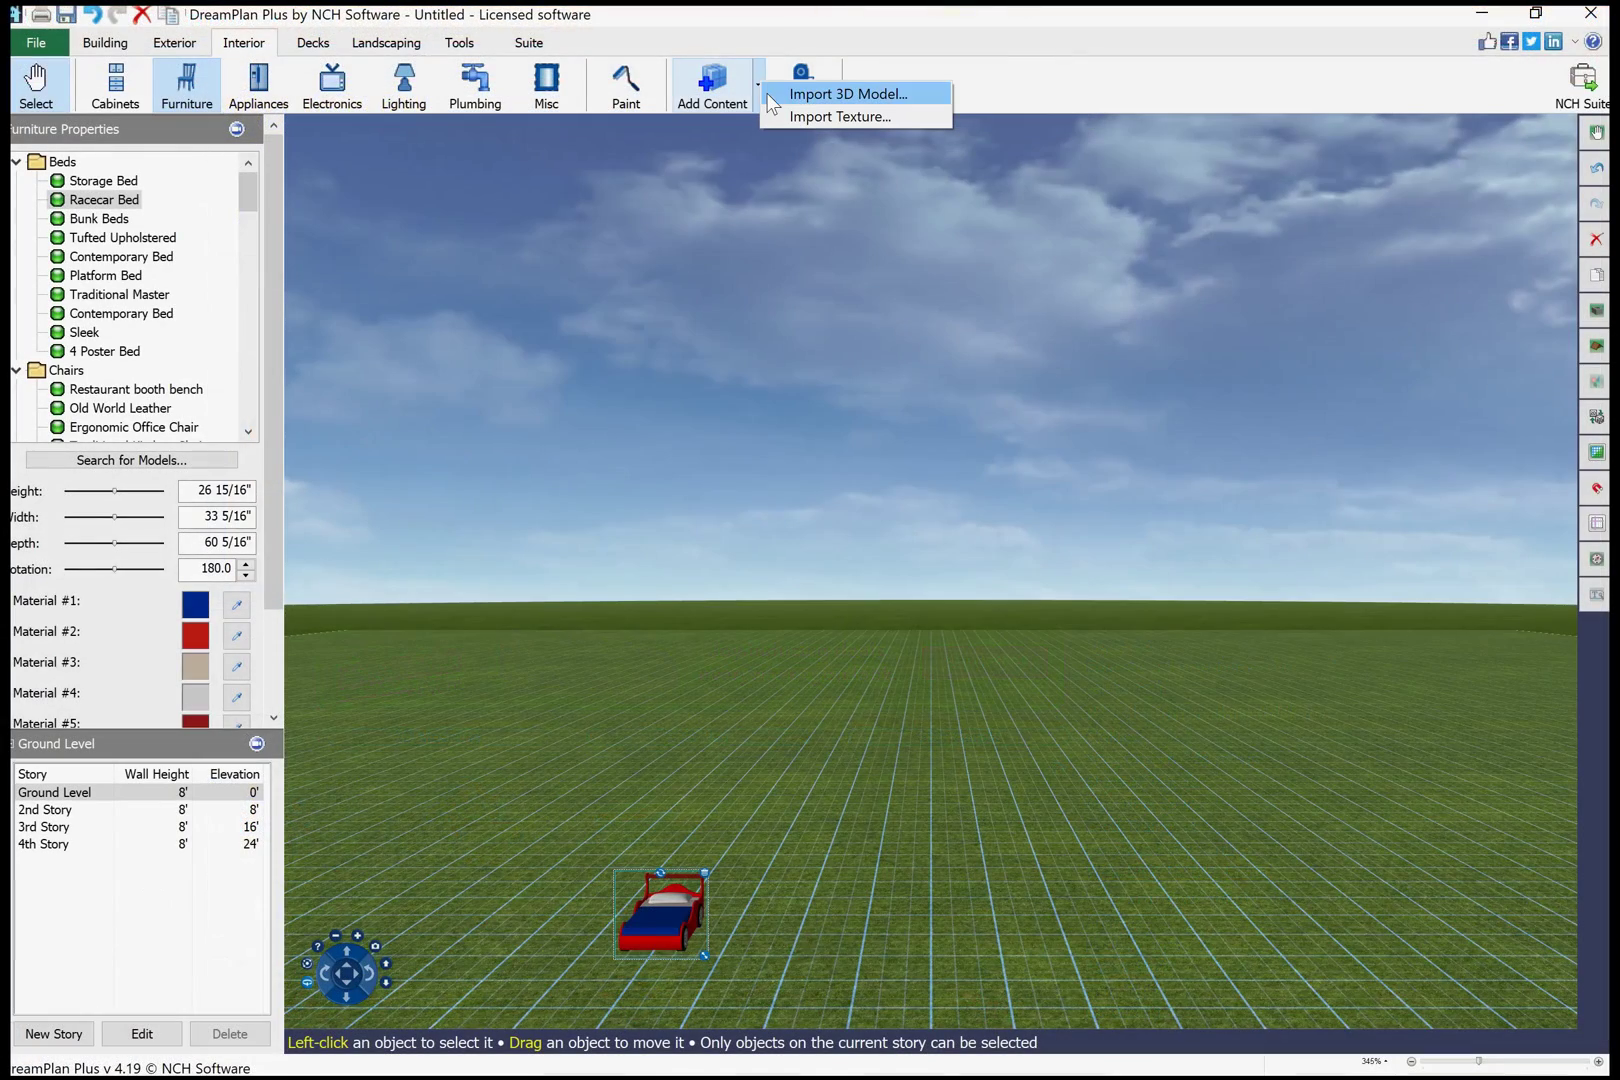
left_click(846, 94)
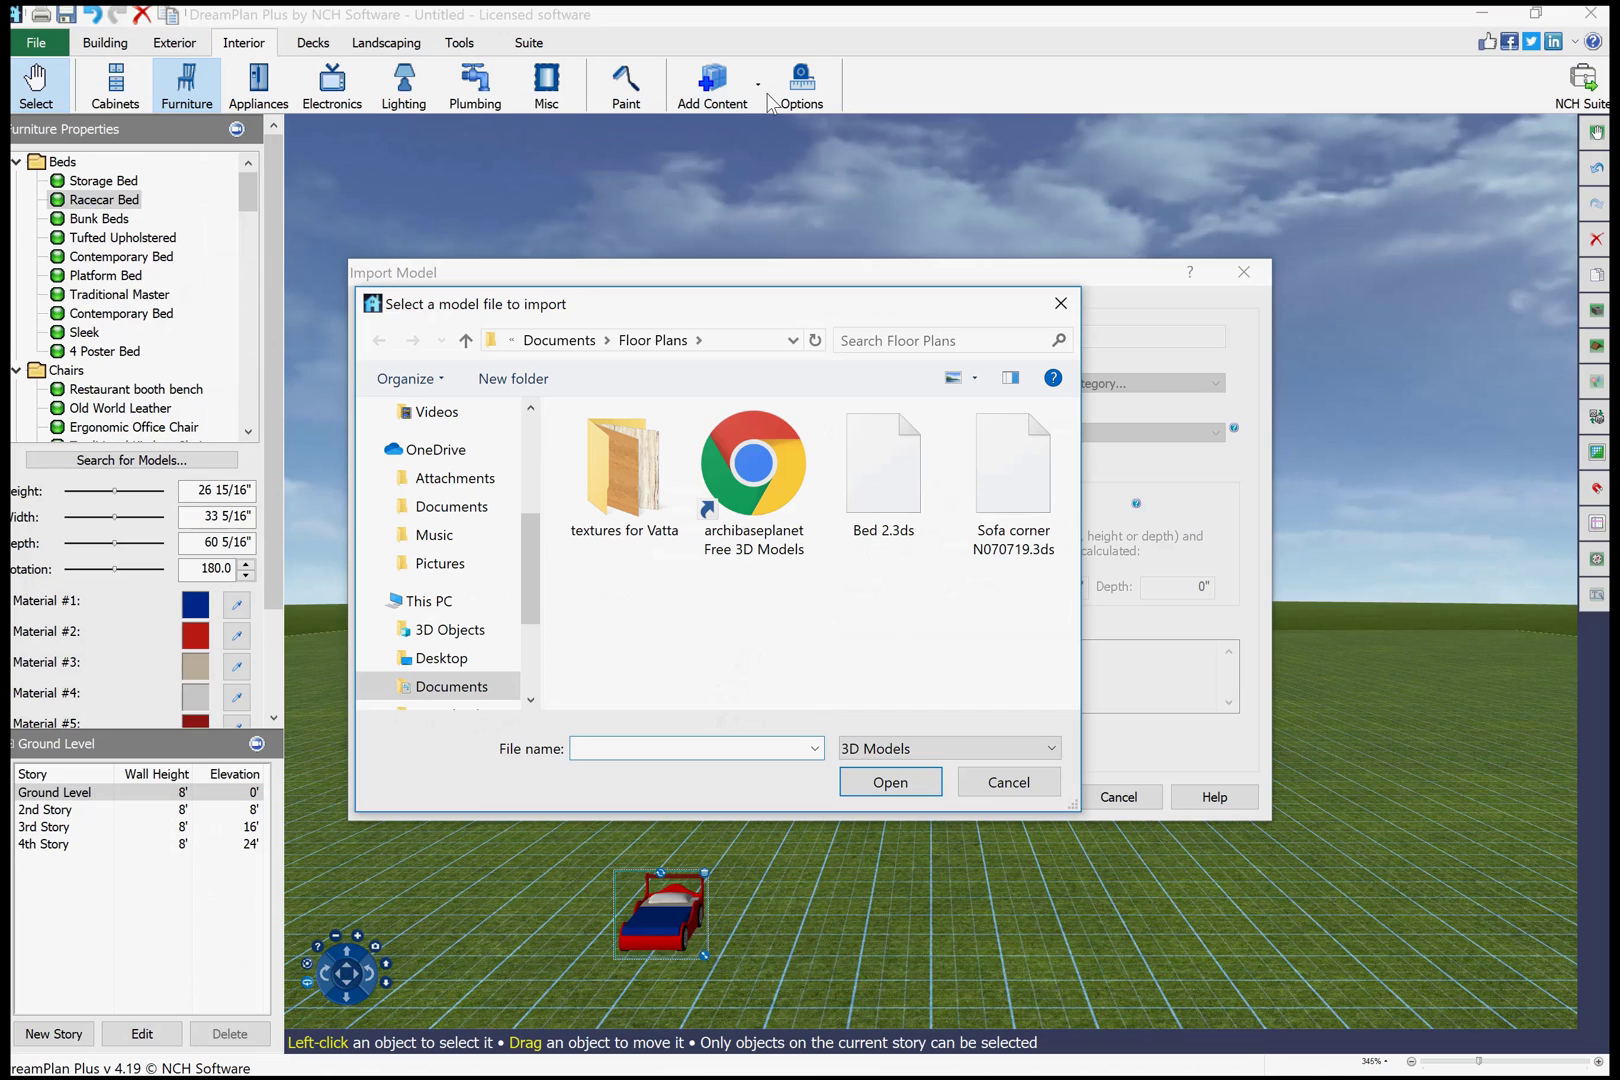
left_click(988, 498)
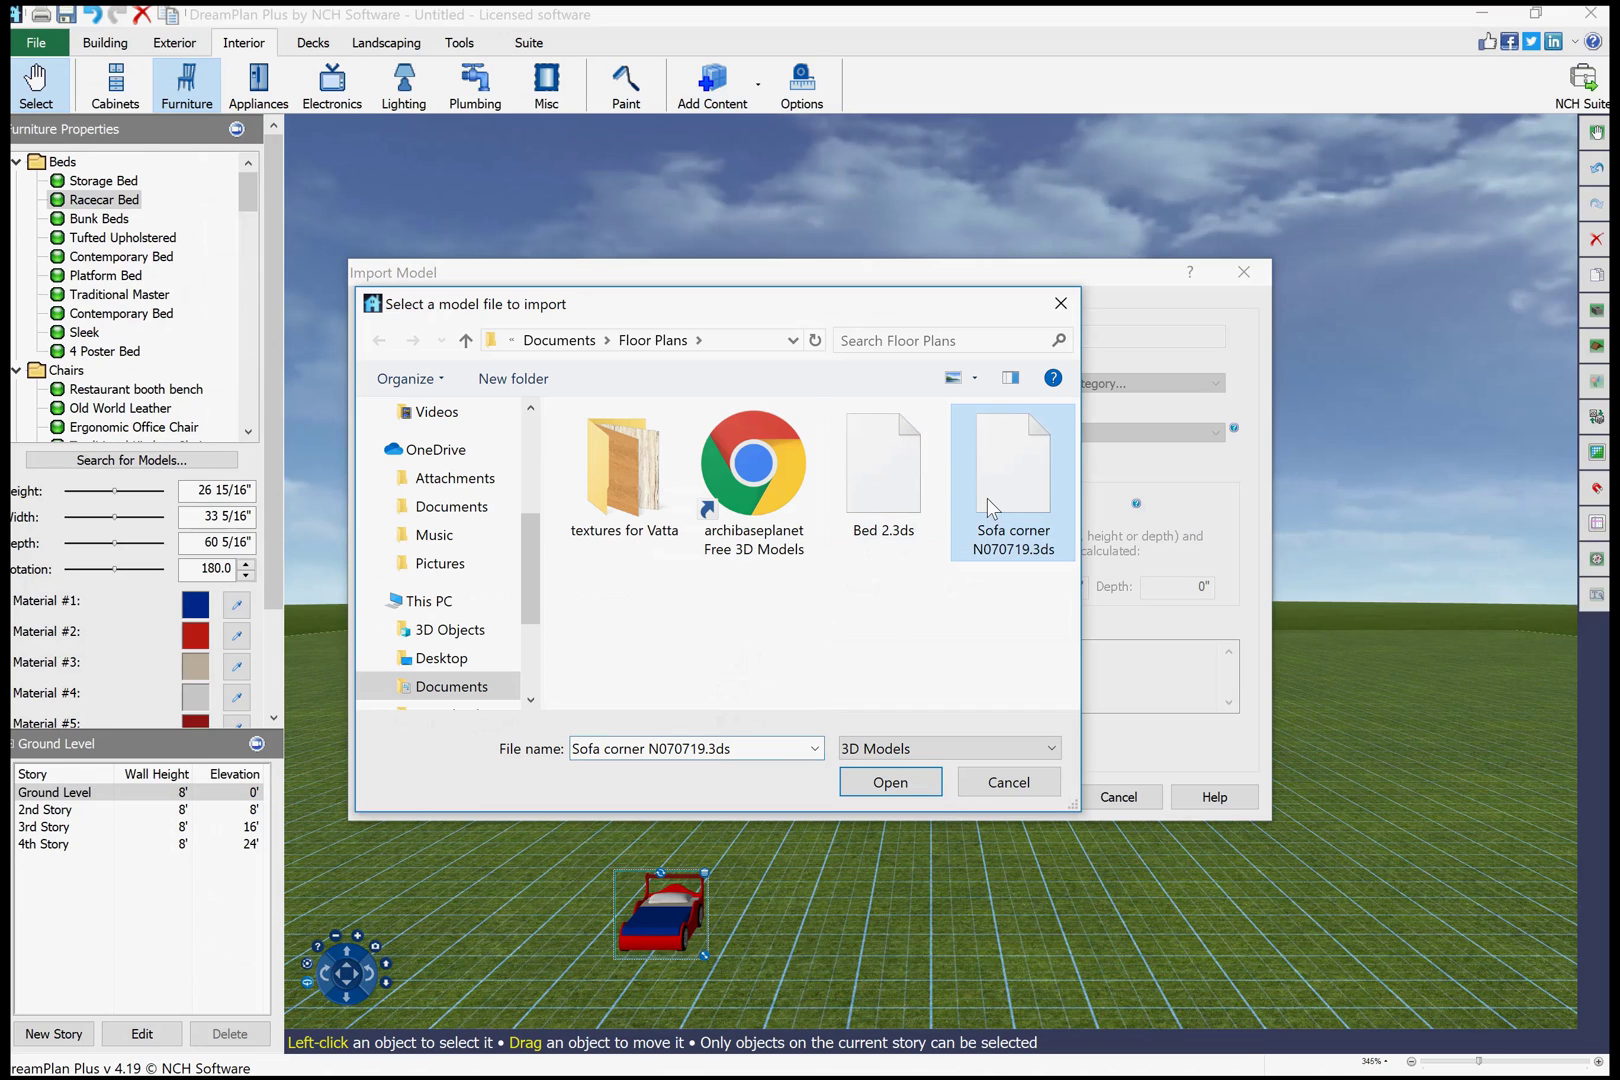
left_click(890, 783)
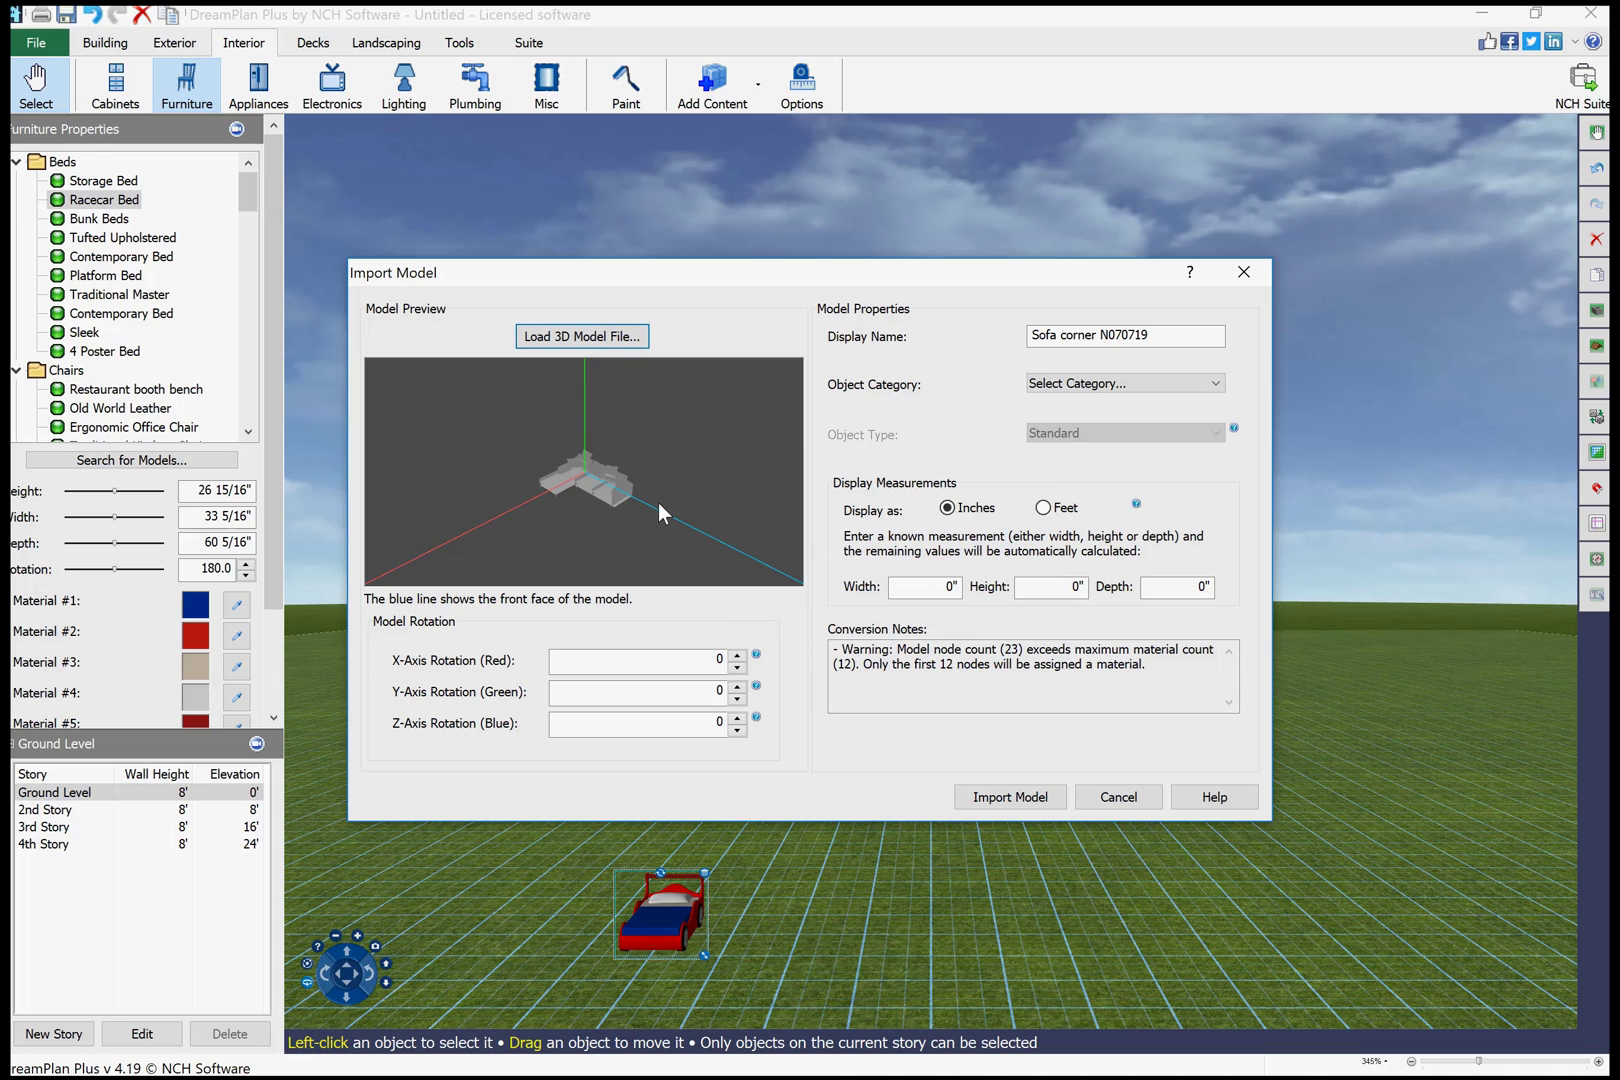
mouse_move(661, 503)
left_mouse_down()
mouse_move(702, 388)
mouse_move(671, 534)
left_mouse_up()
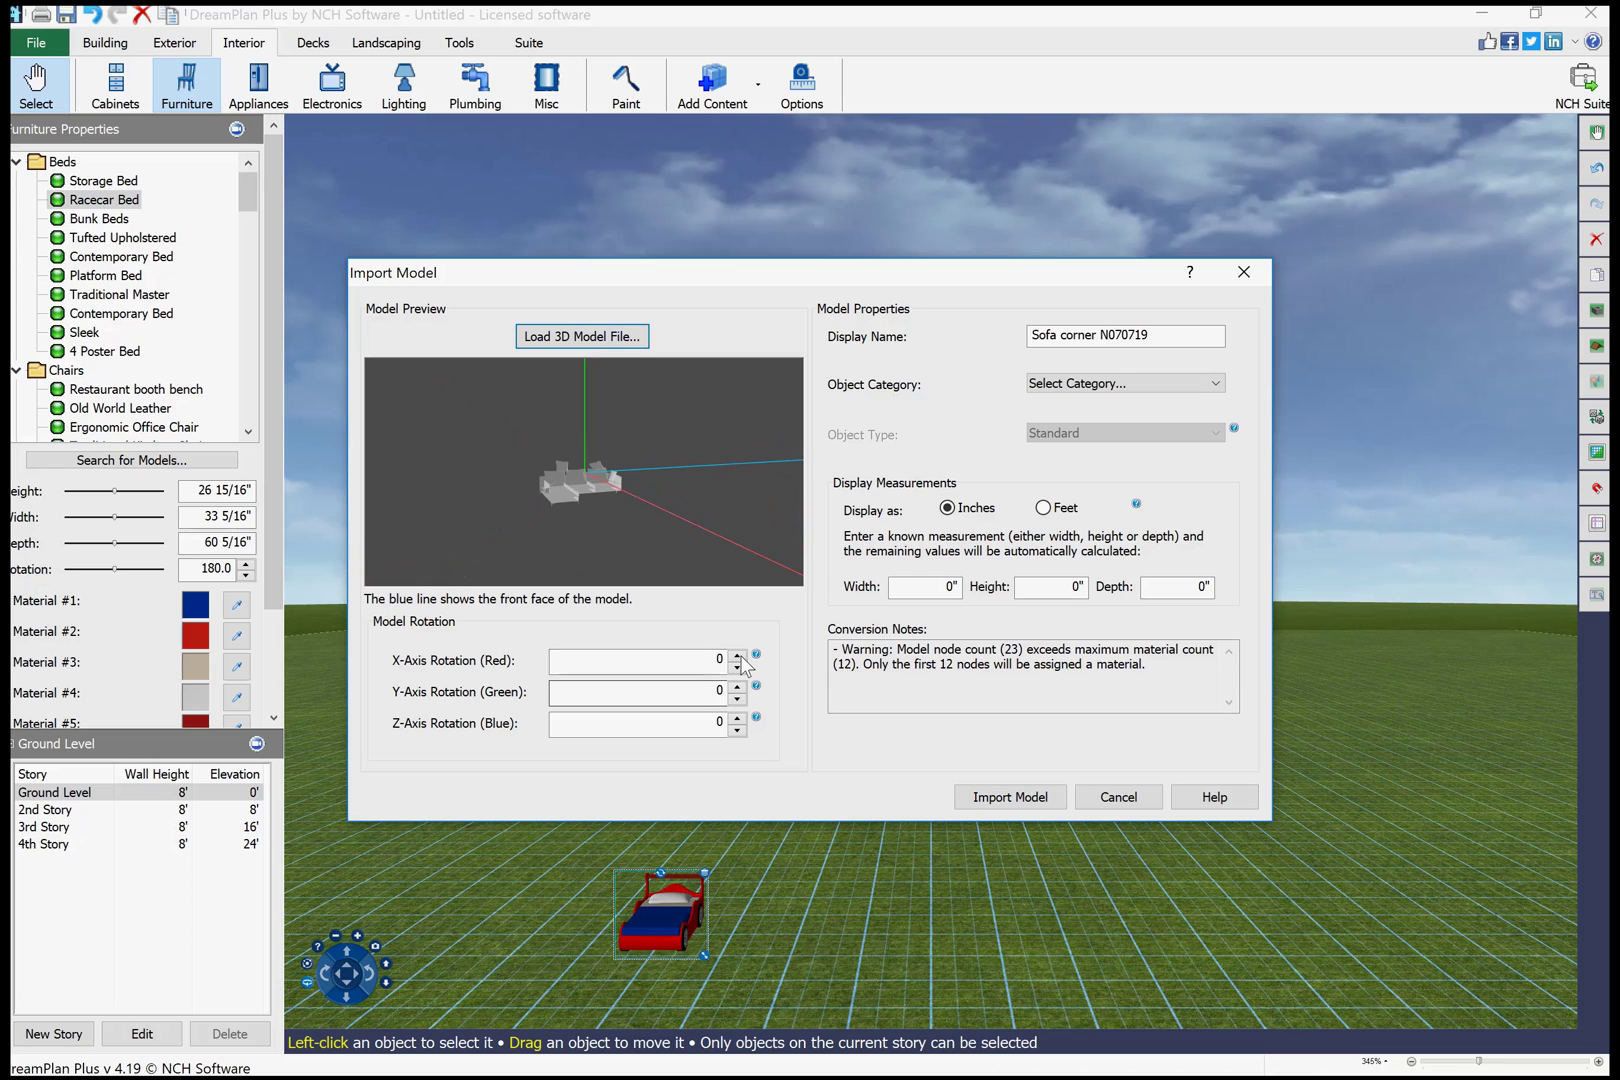
left_click(709, 659)
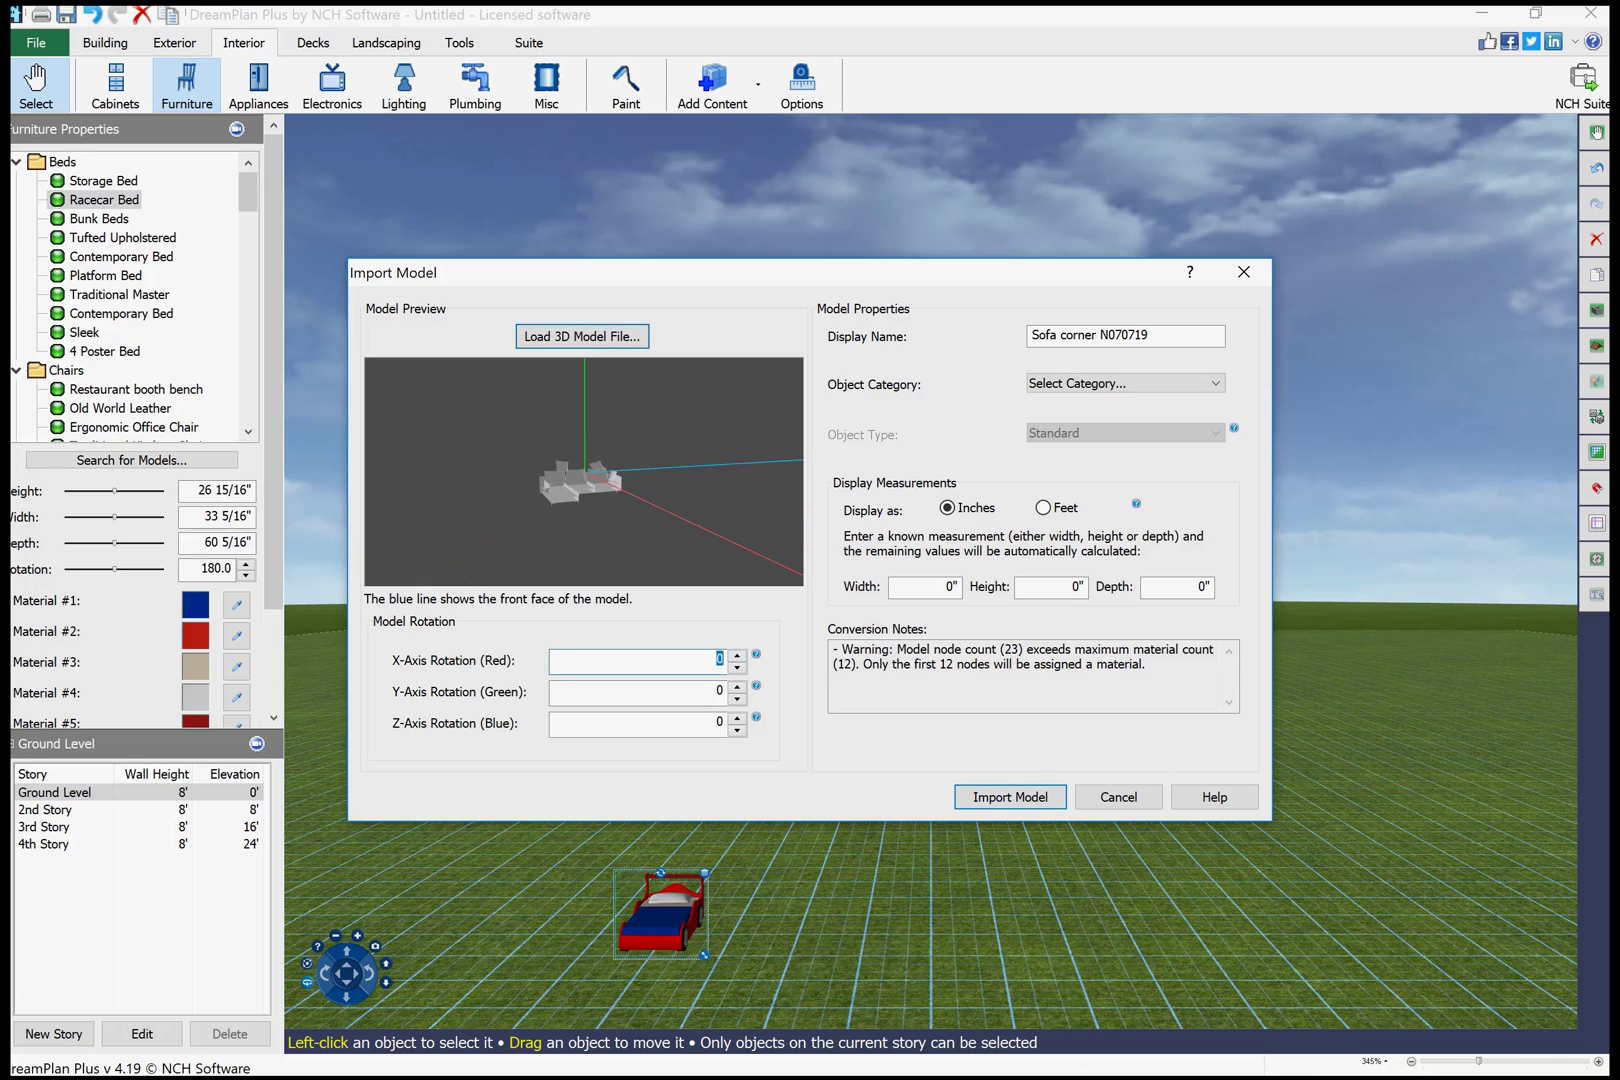
type("2")
type("0")
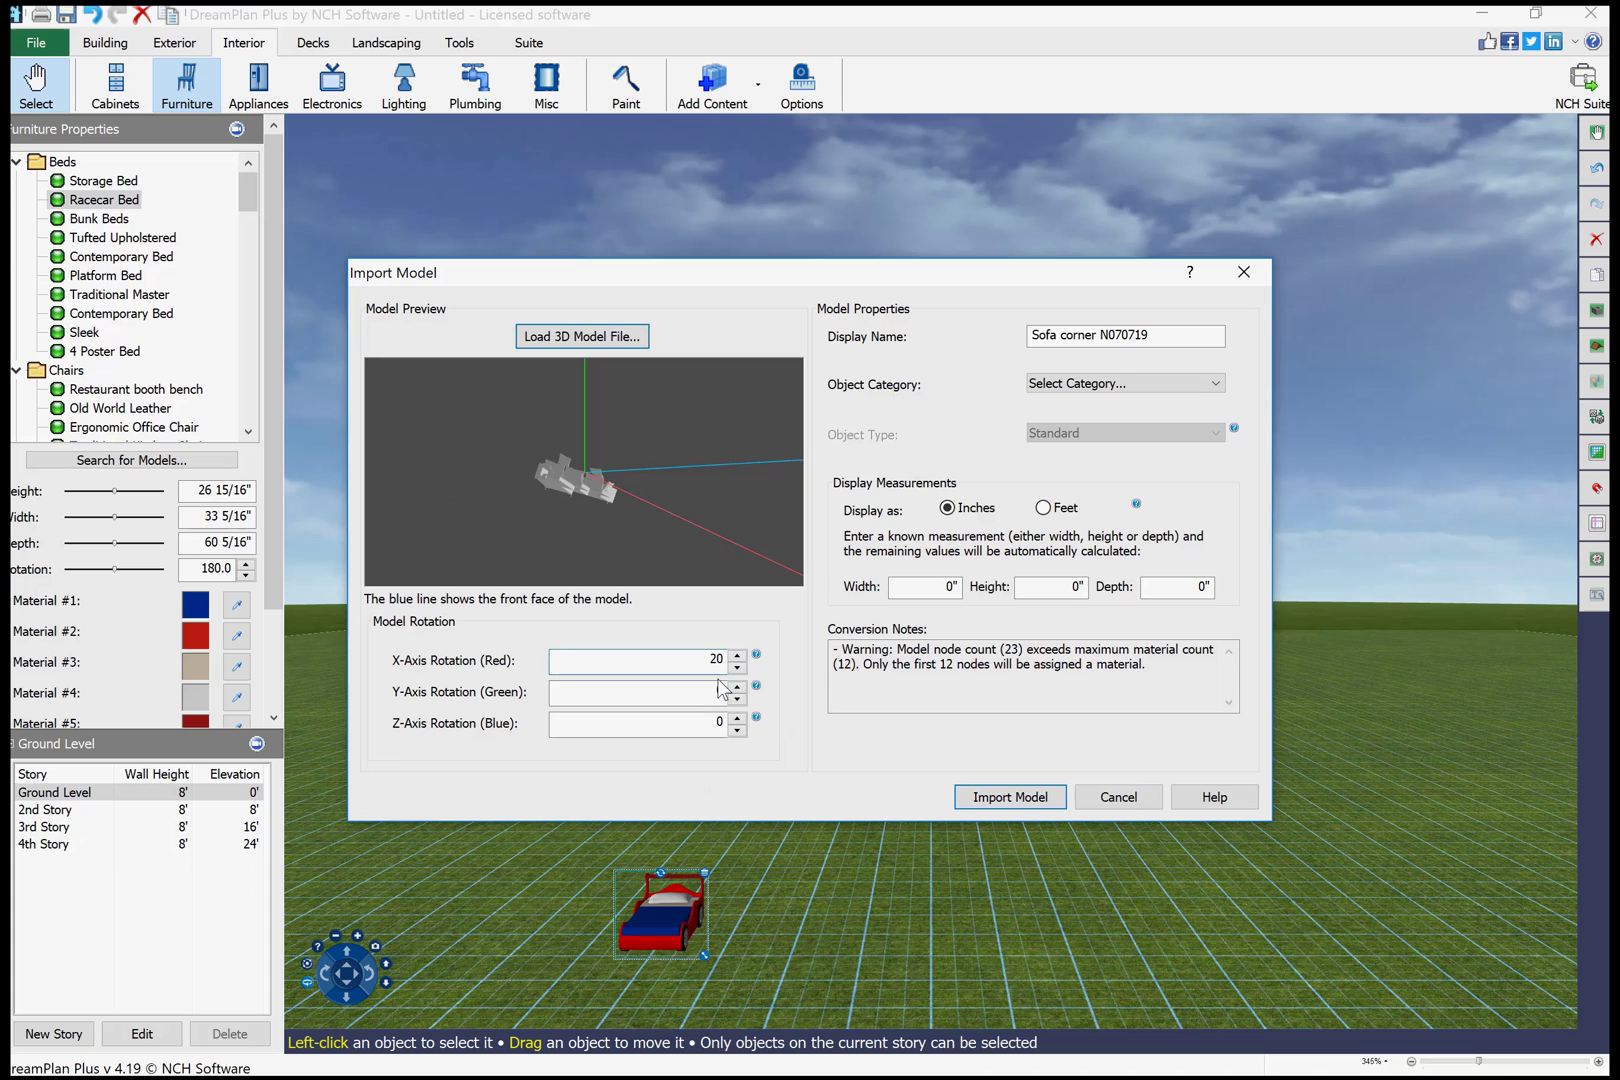
key("Tab")
key("ctrl+z")
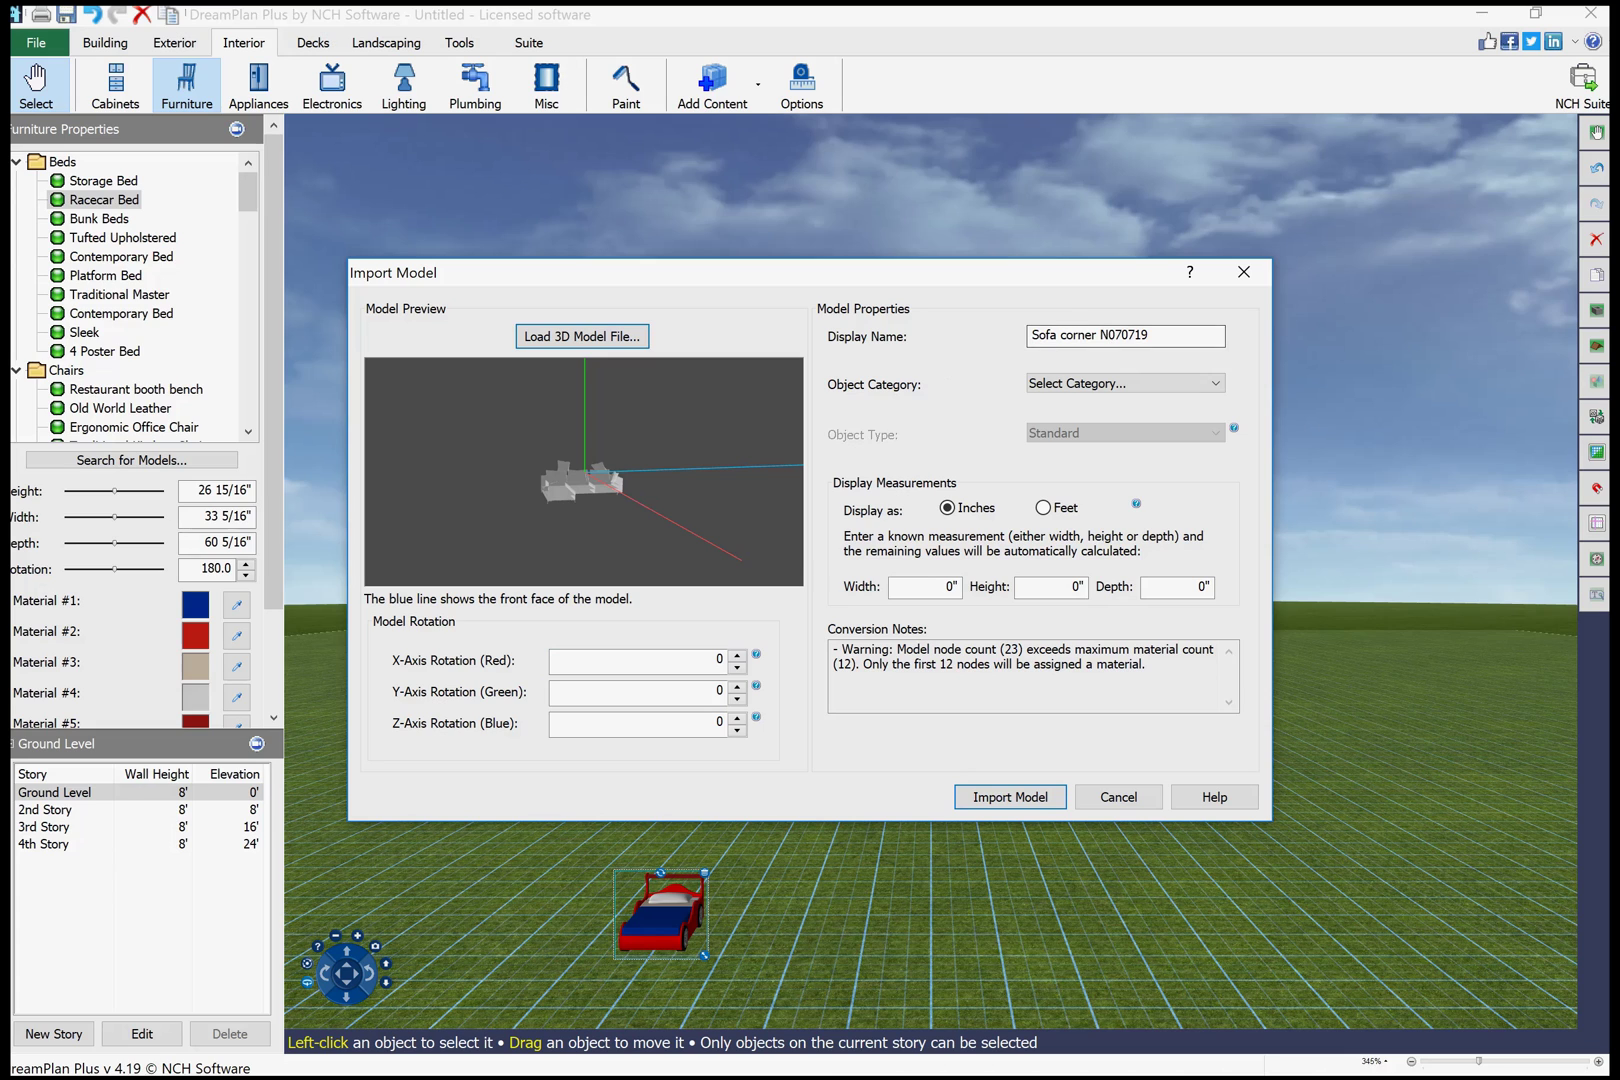
left_click(1091, 382)
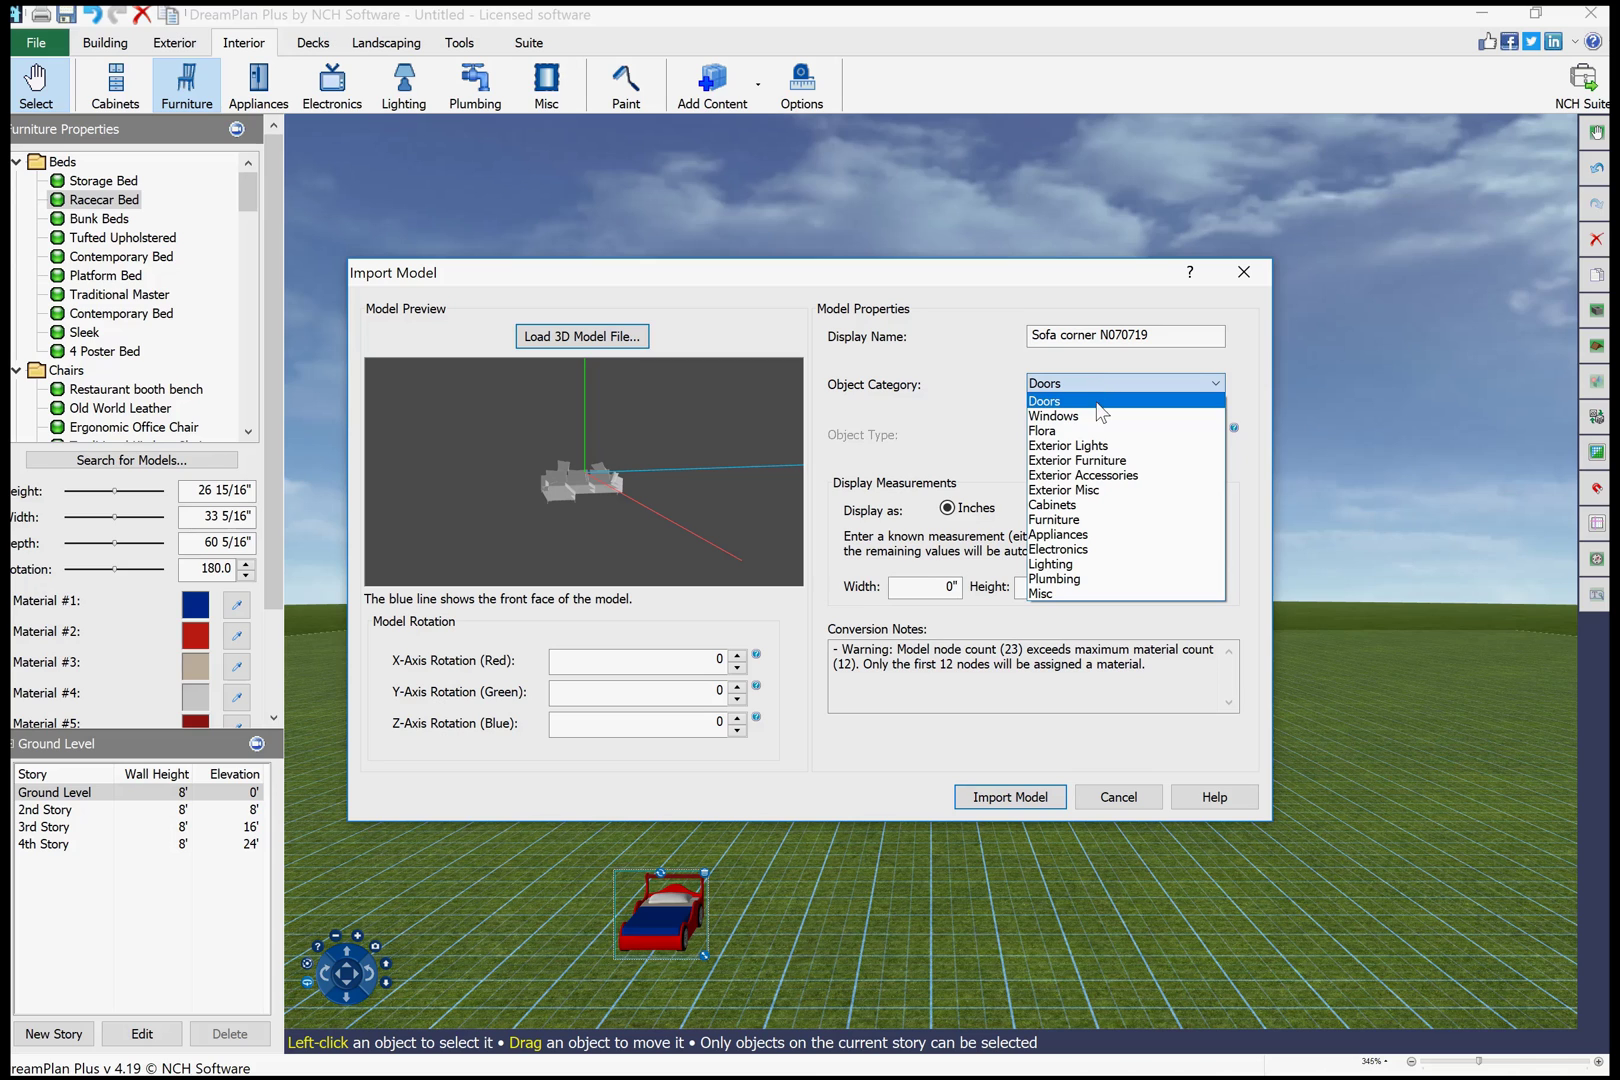
Set the sofa to Furniture category, Standard type, feet units and 6-foot width
left_click(1082, 521)
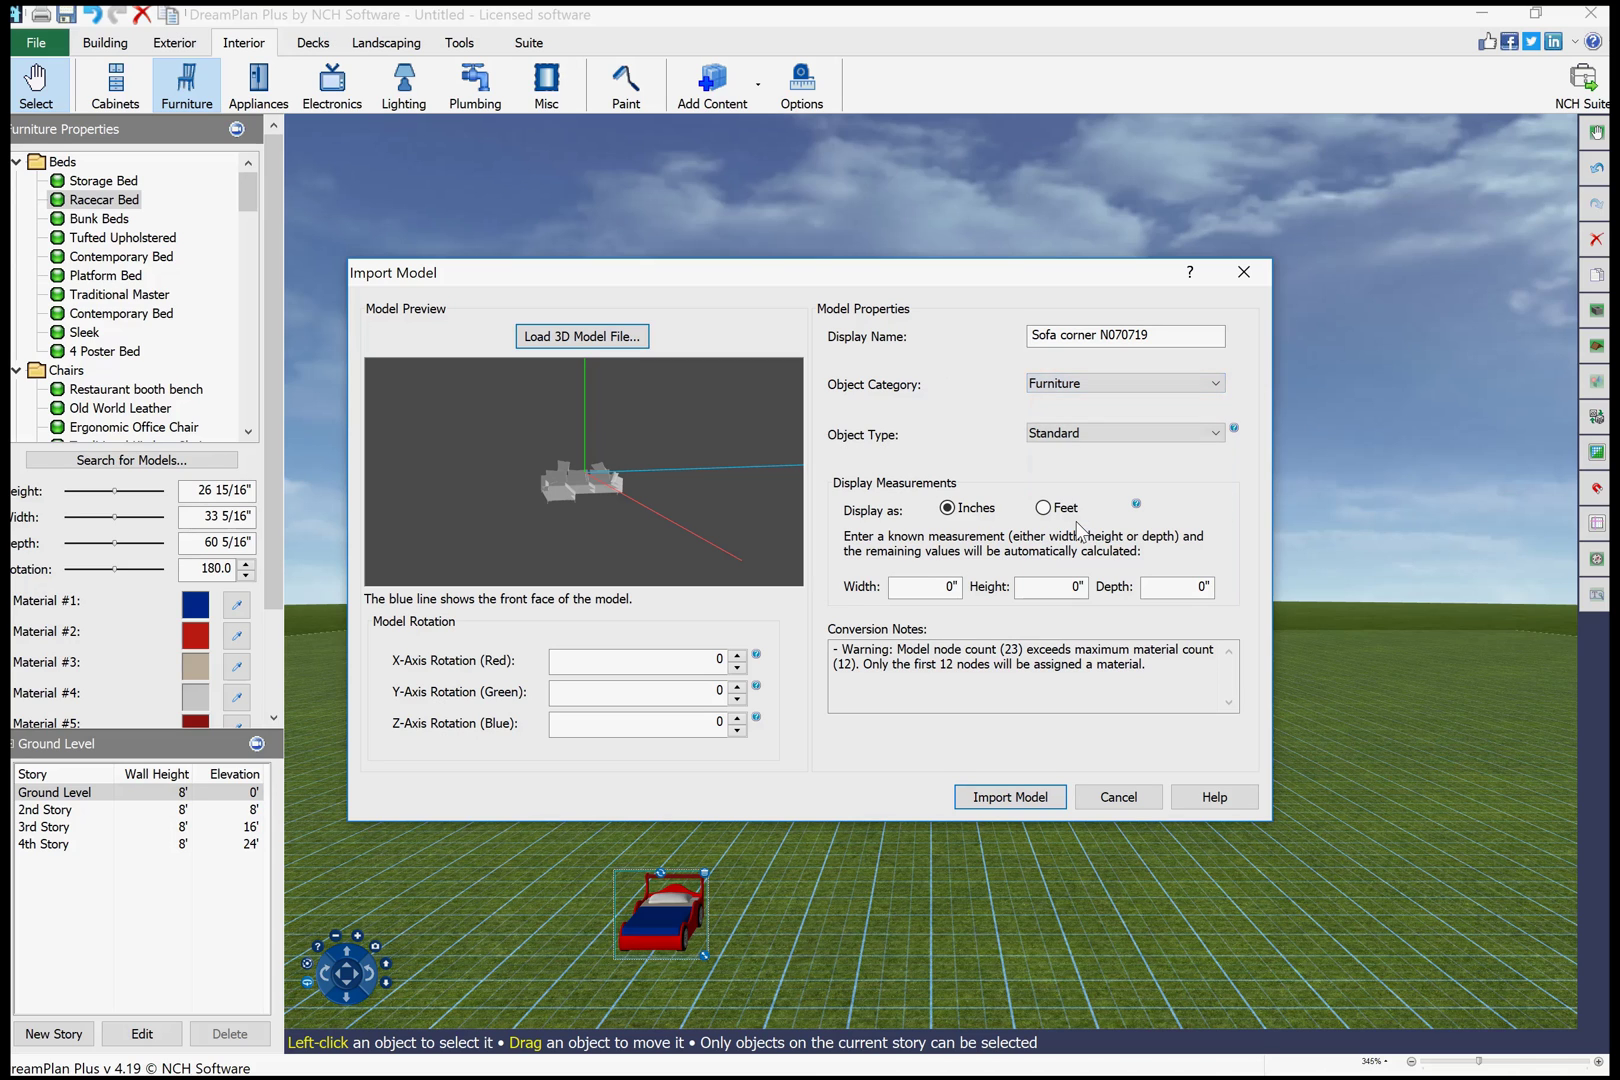
left_click(1070, 435)
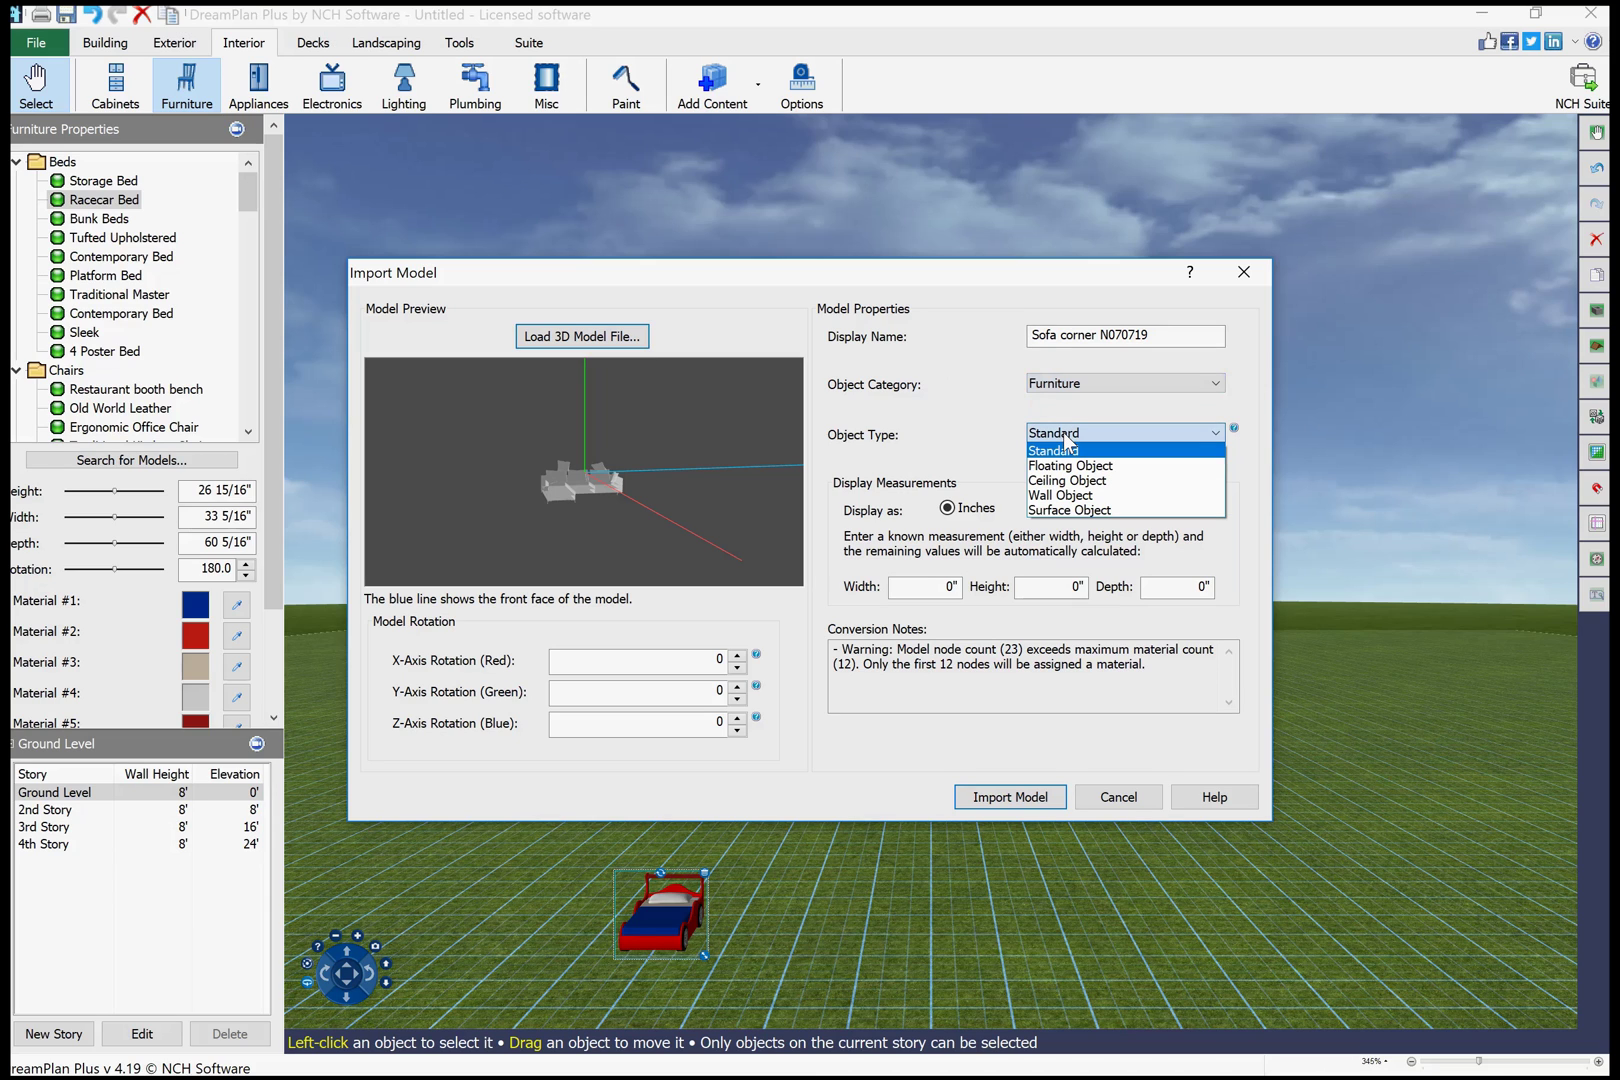
left_click(1232, 431)
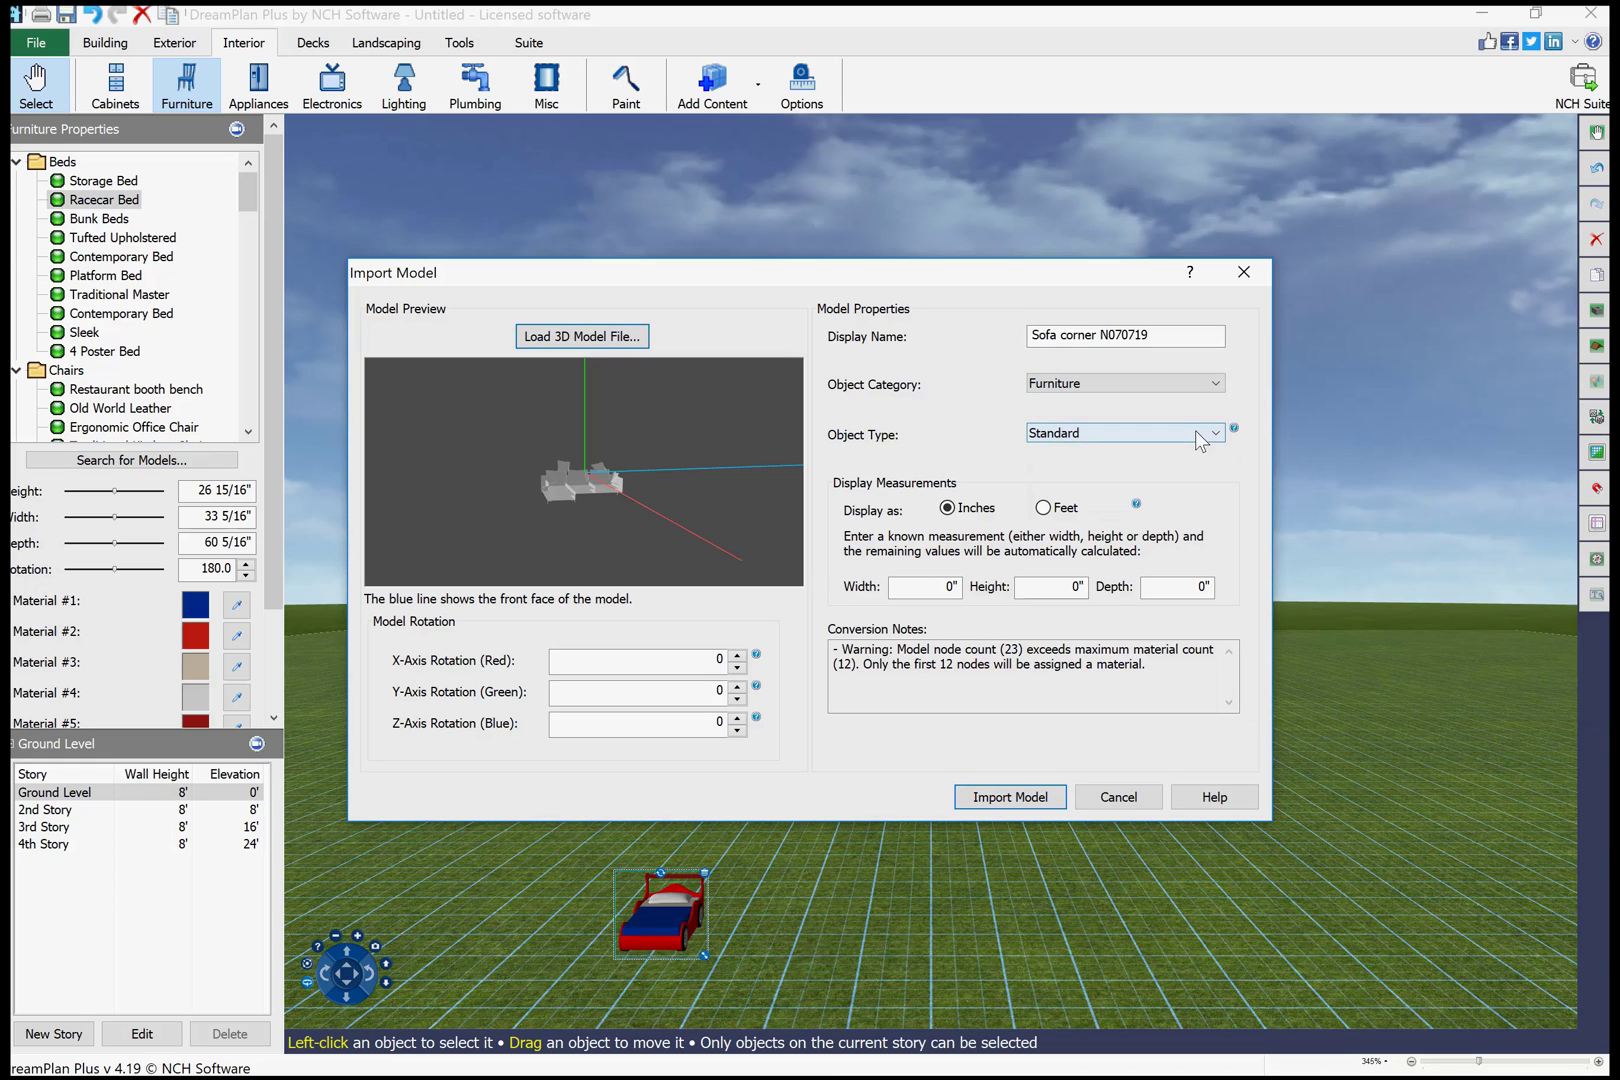
left_click(1043, 508)
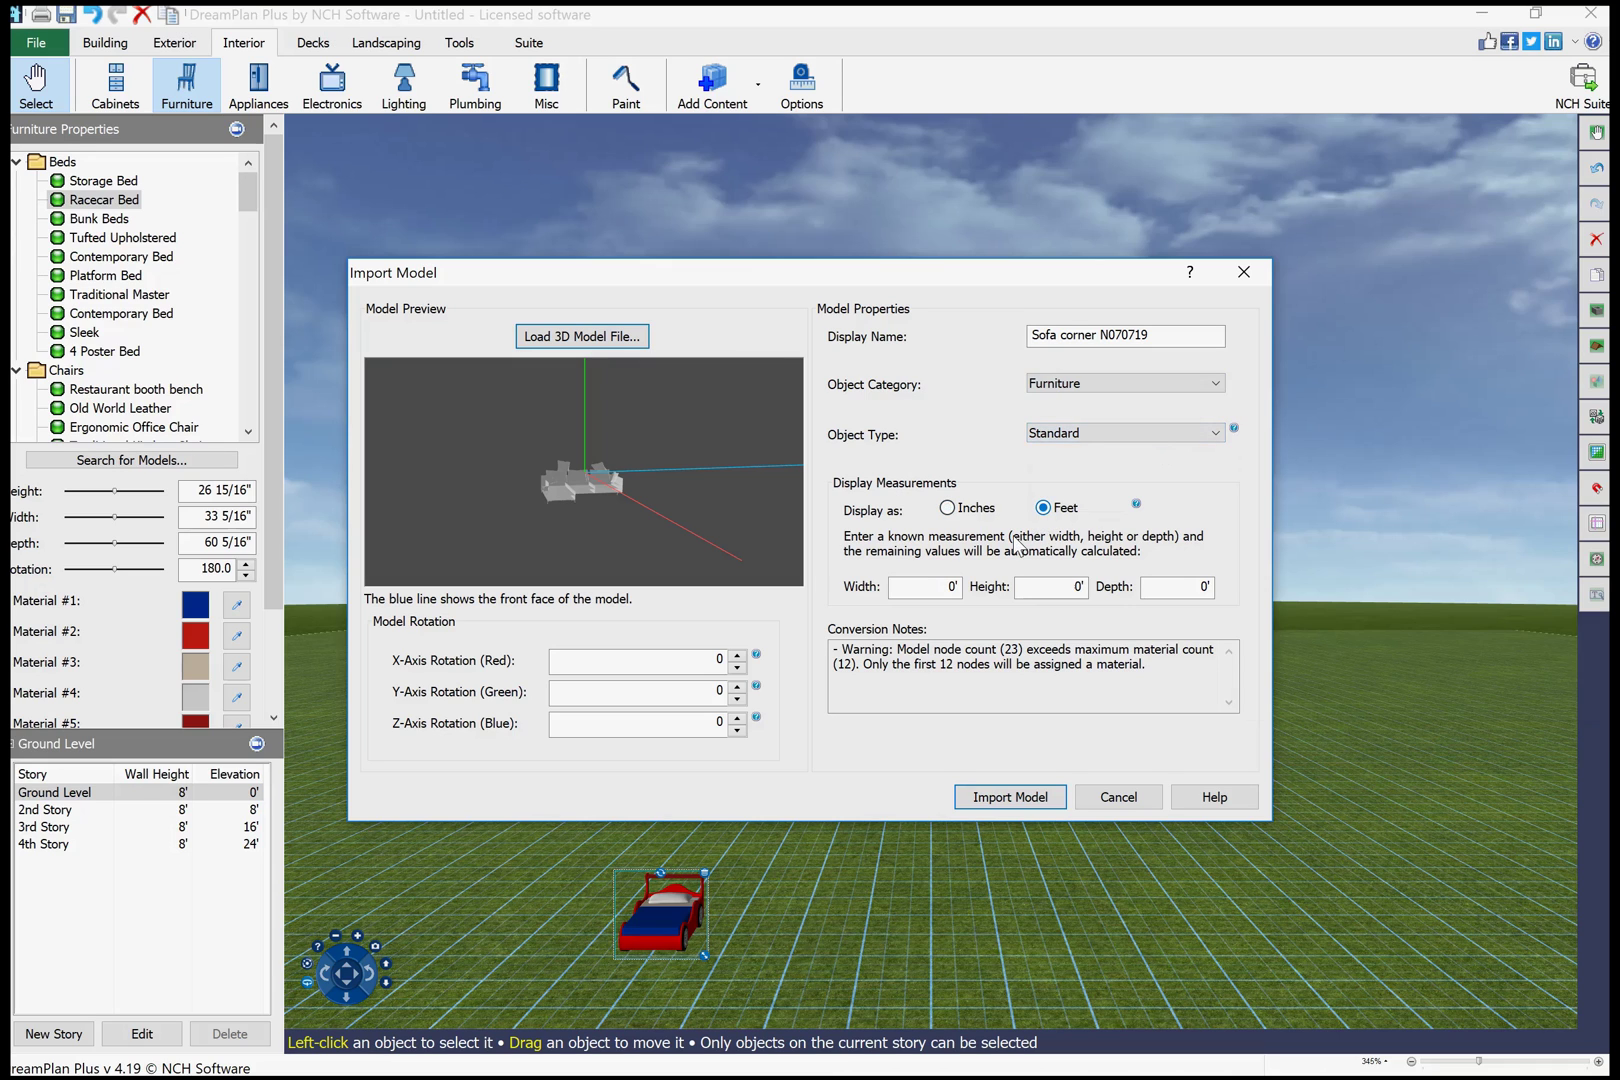
left_click(936, 586)
double_click(952, 586)
type("6")
key("Tab")
left_click(1019, 798)
Import the sofa corner and place it on the grass right of the racecar bed
left_click(1019, 797)
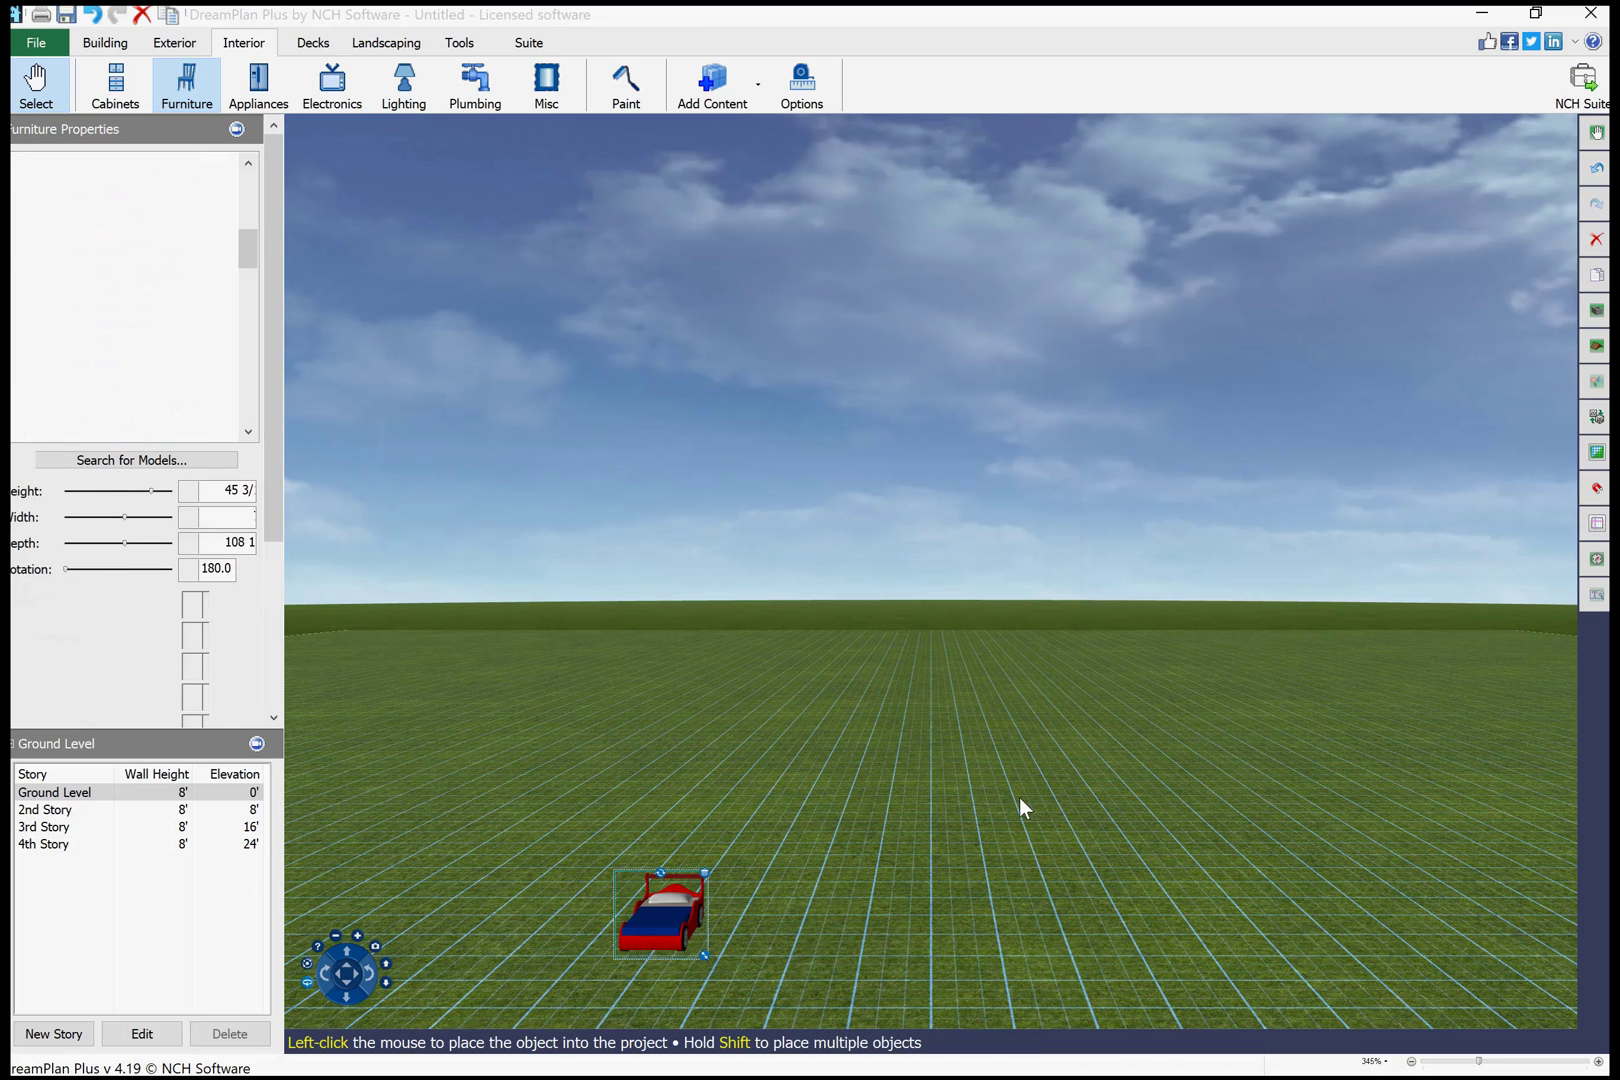
left_click(1019, 797)
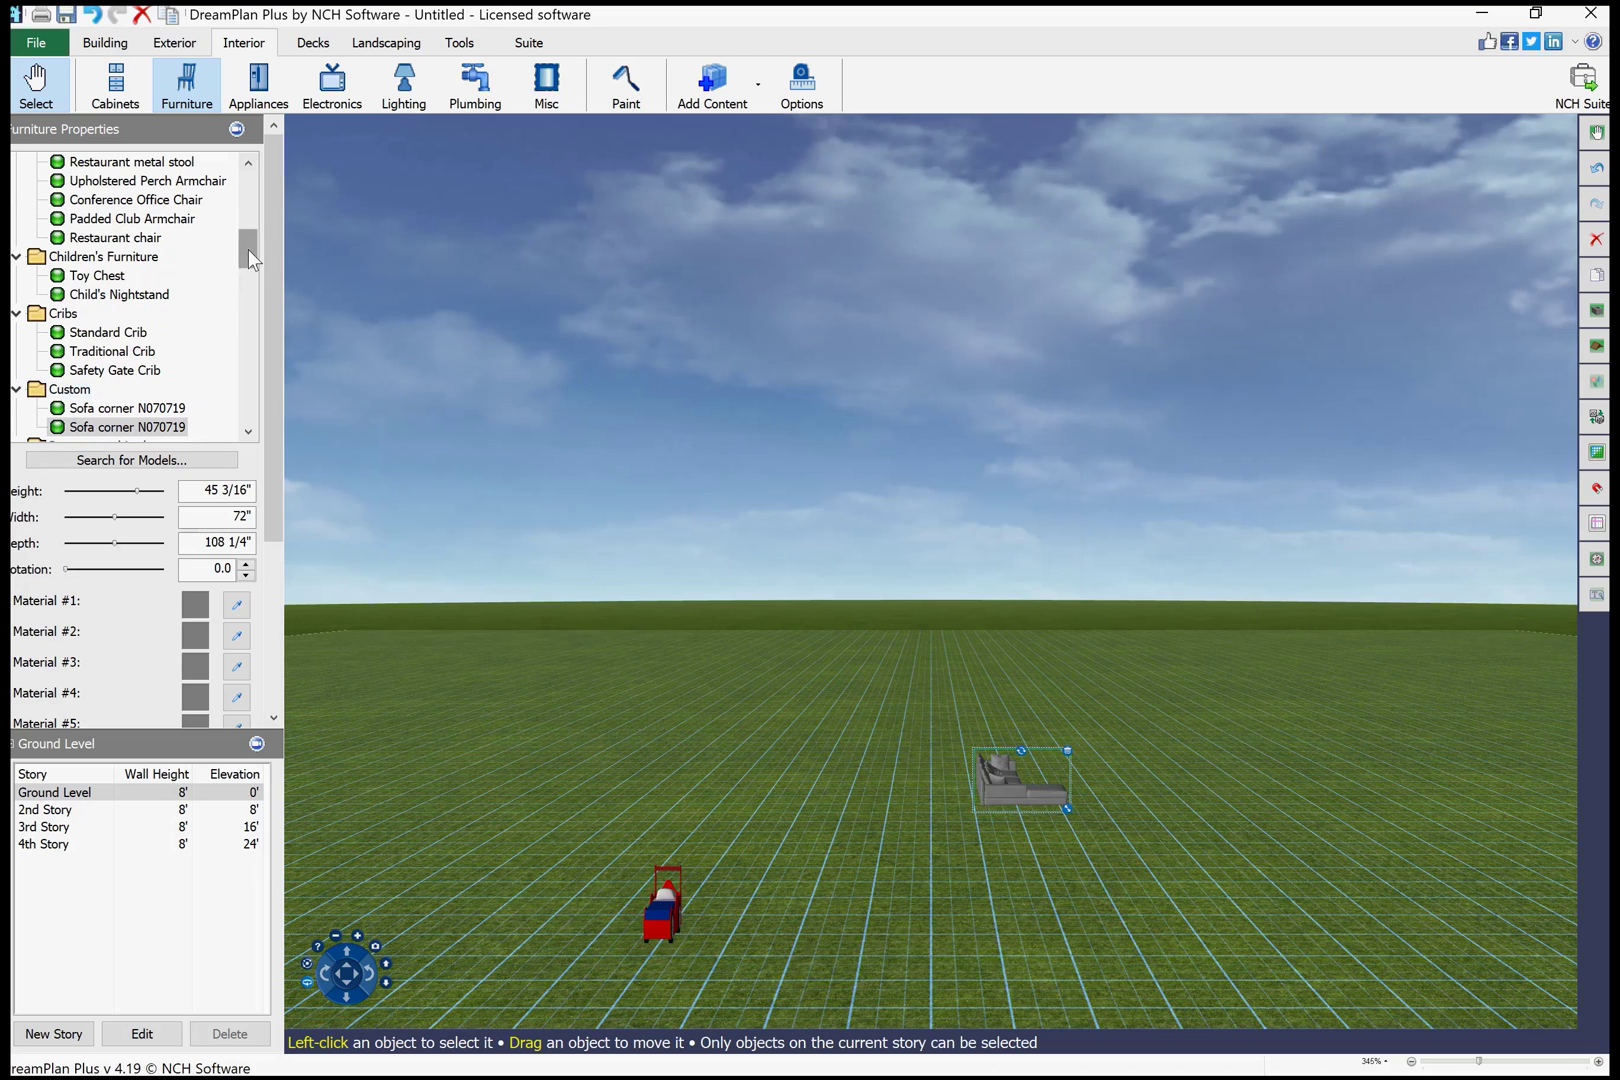
left_click_drag(248, 249, 248, 267)
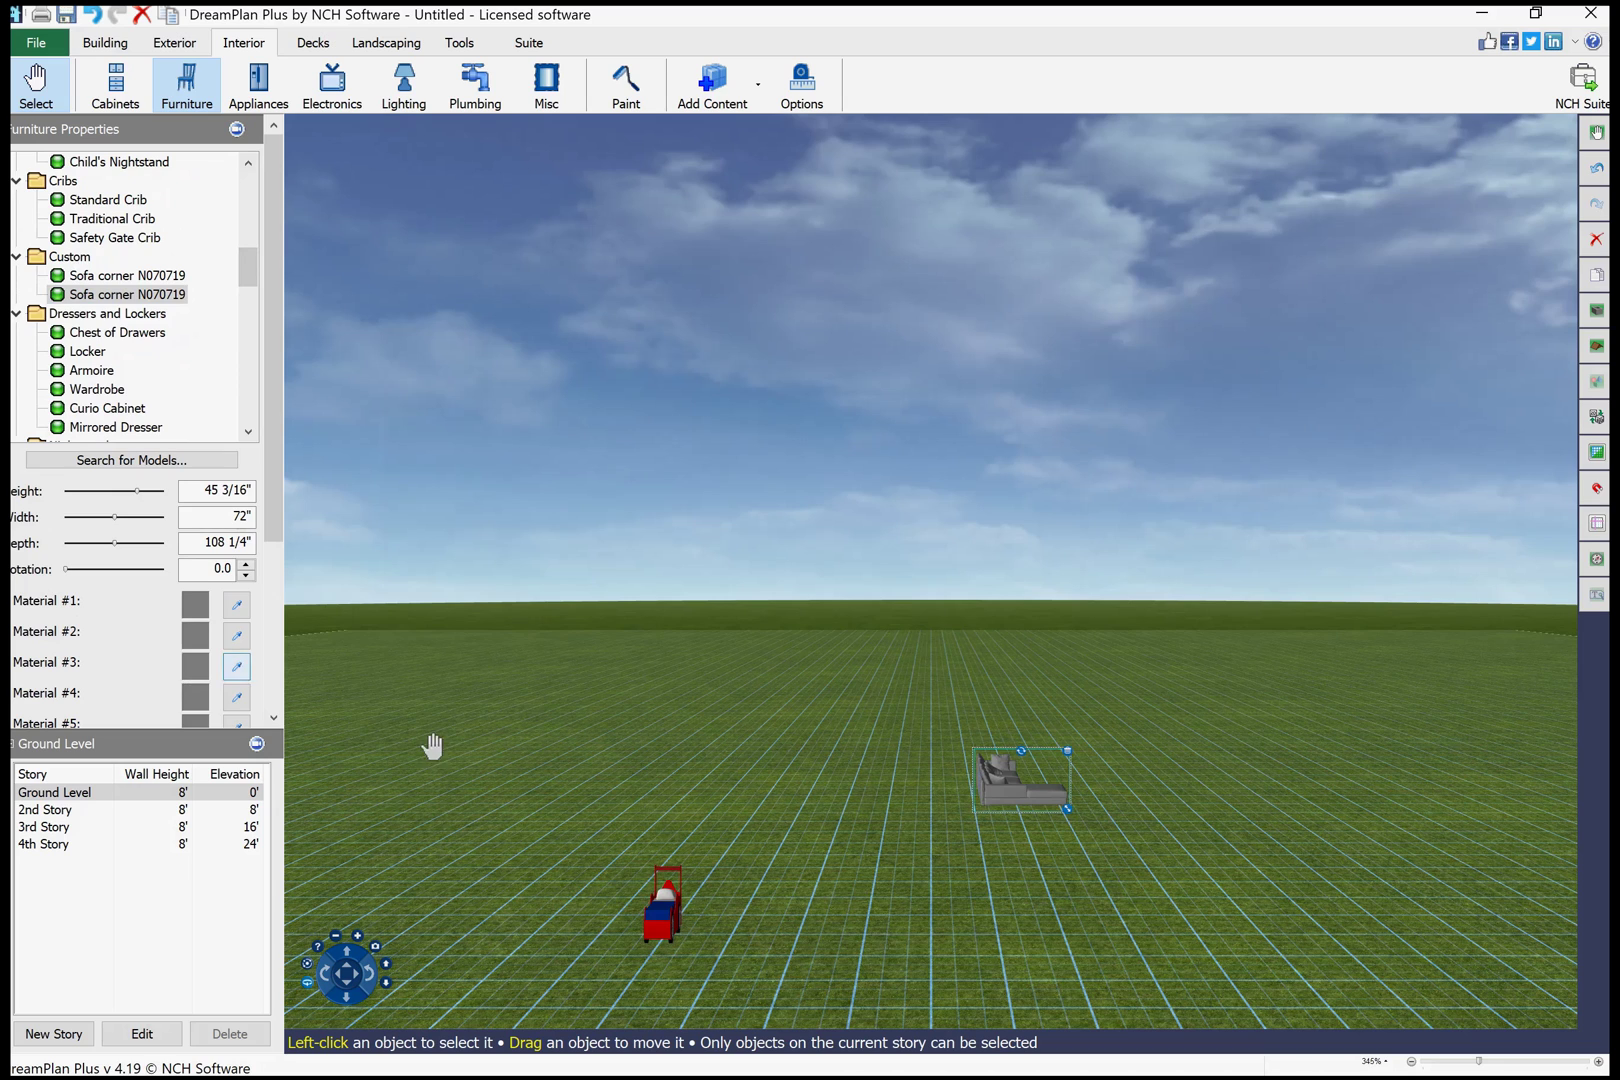
left_click(194, 603)
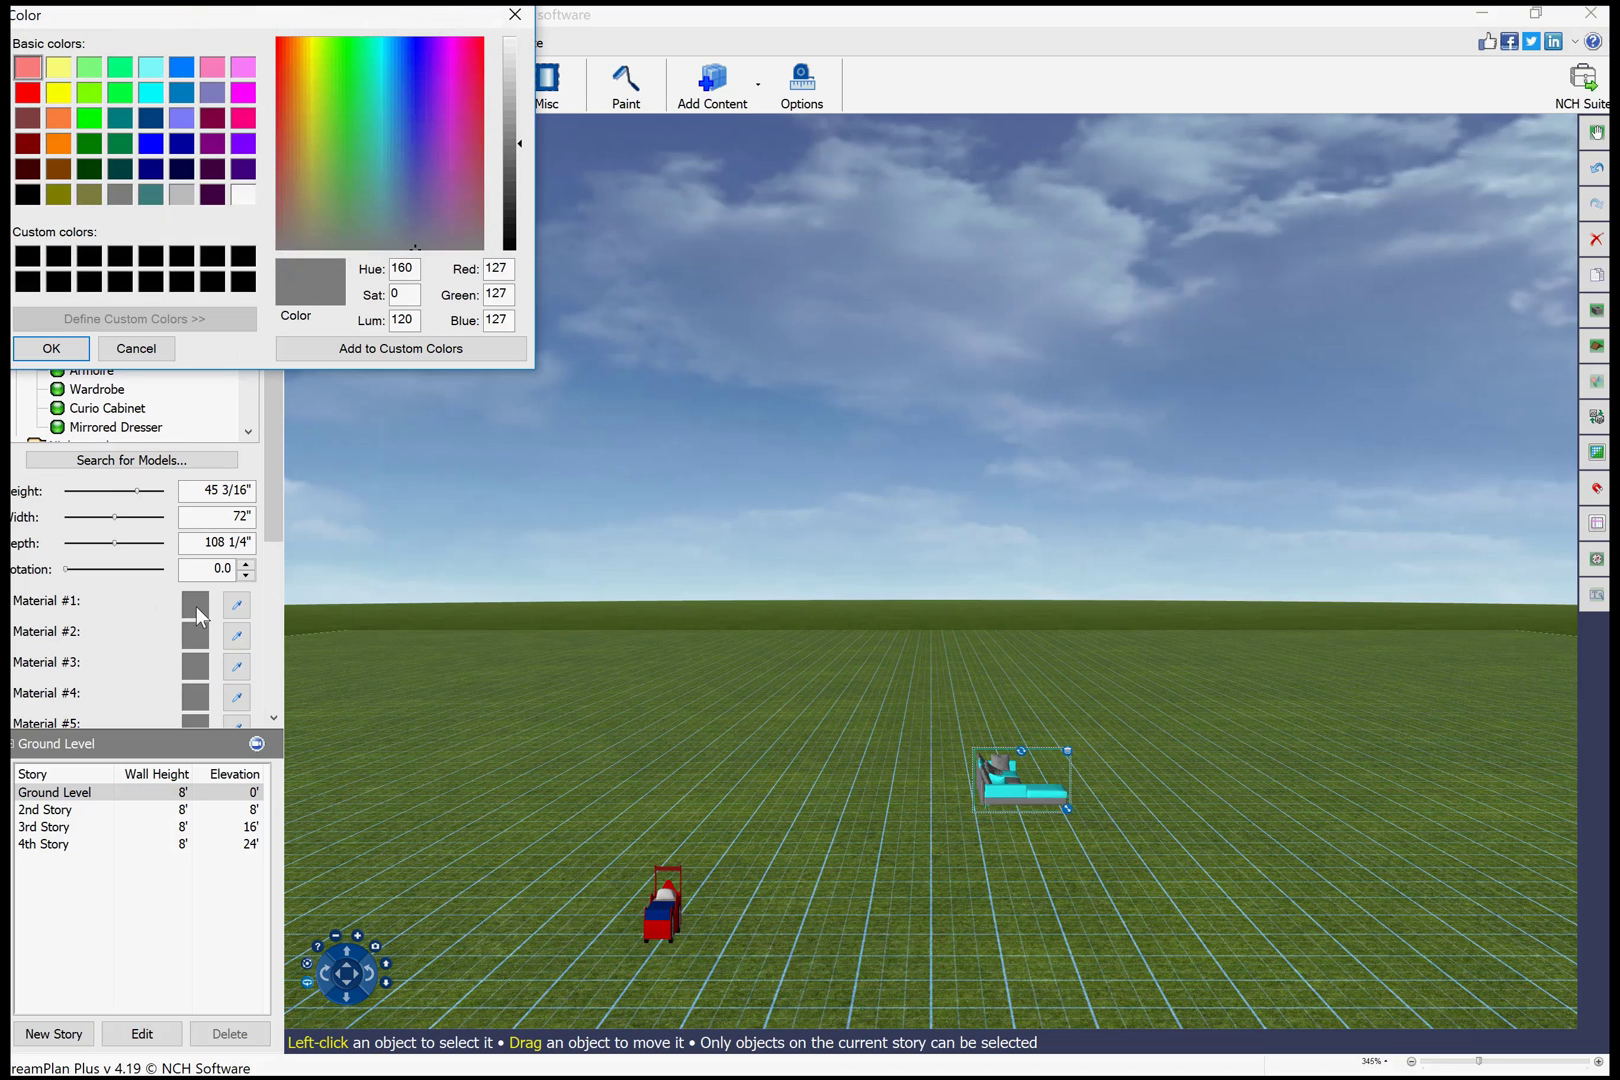
Choose pure red for the sofa's Material #1 colour and confirm it
left_click(28, 91)
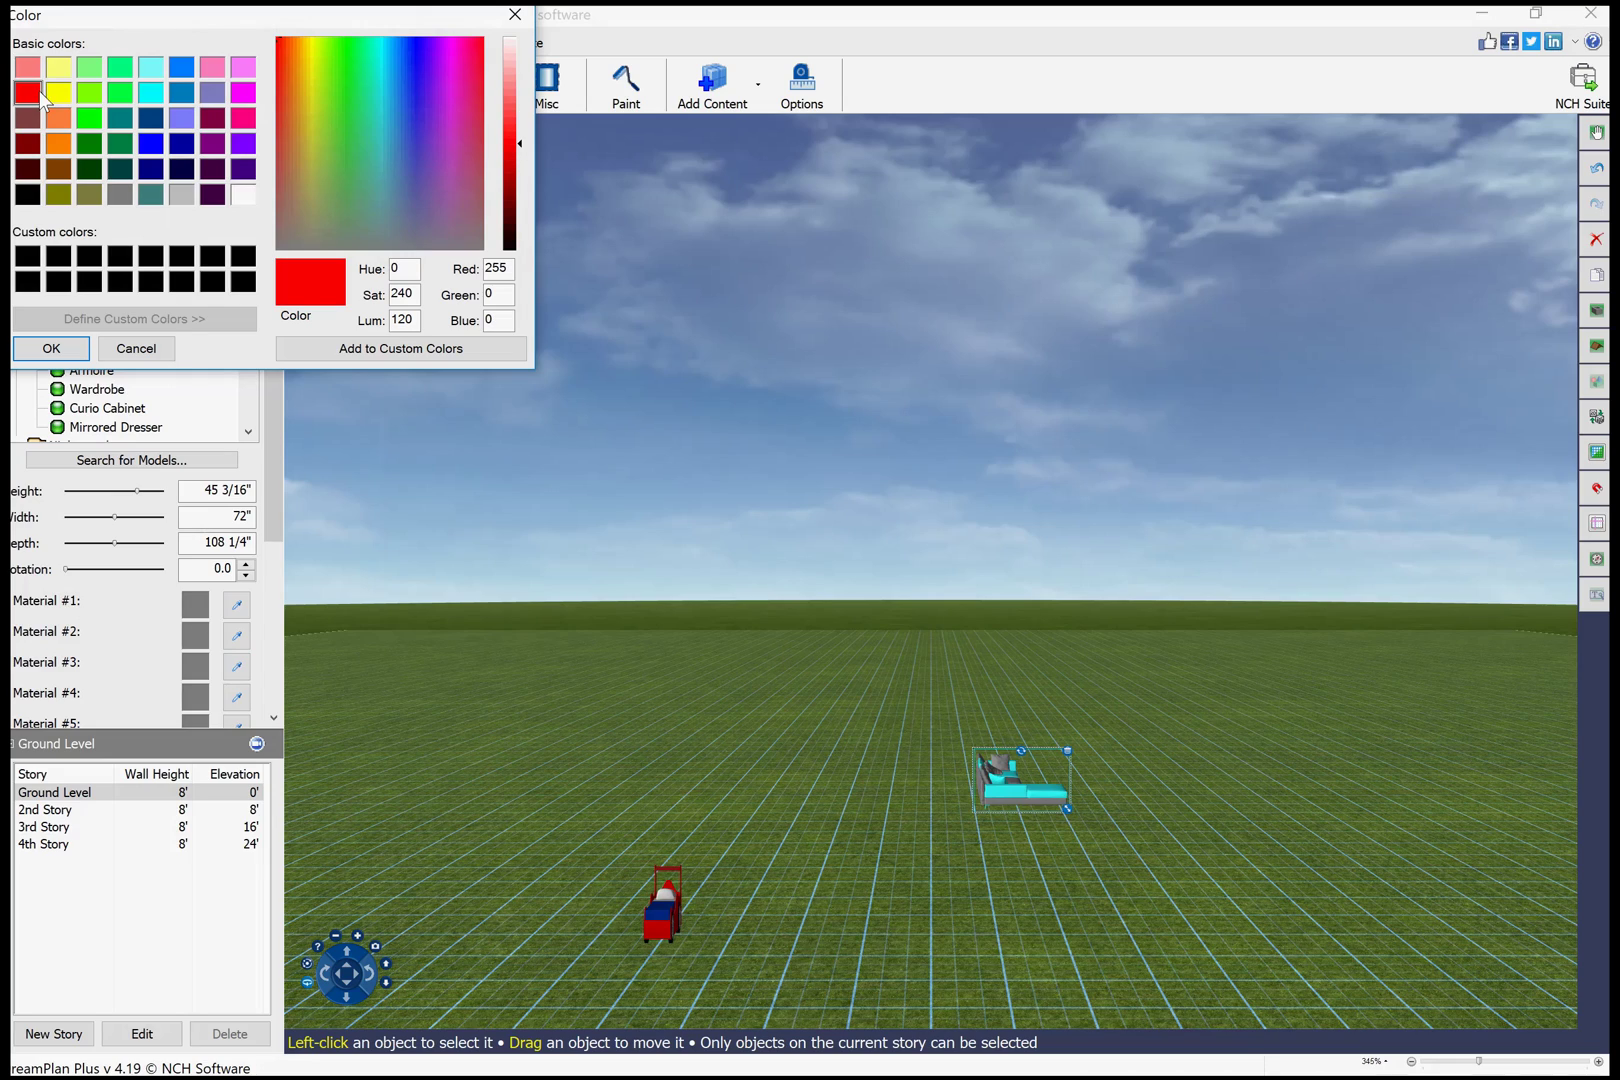
left_click(51, 349)
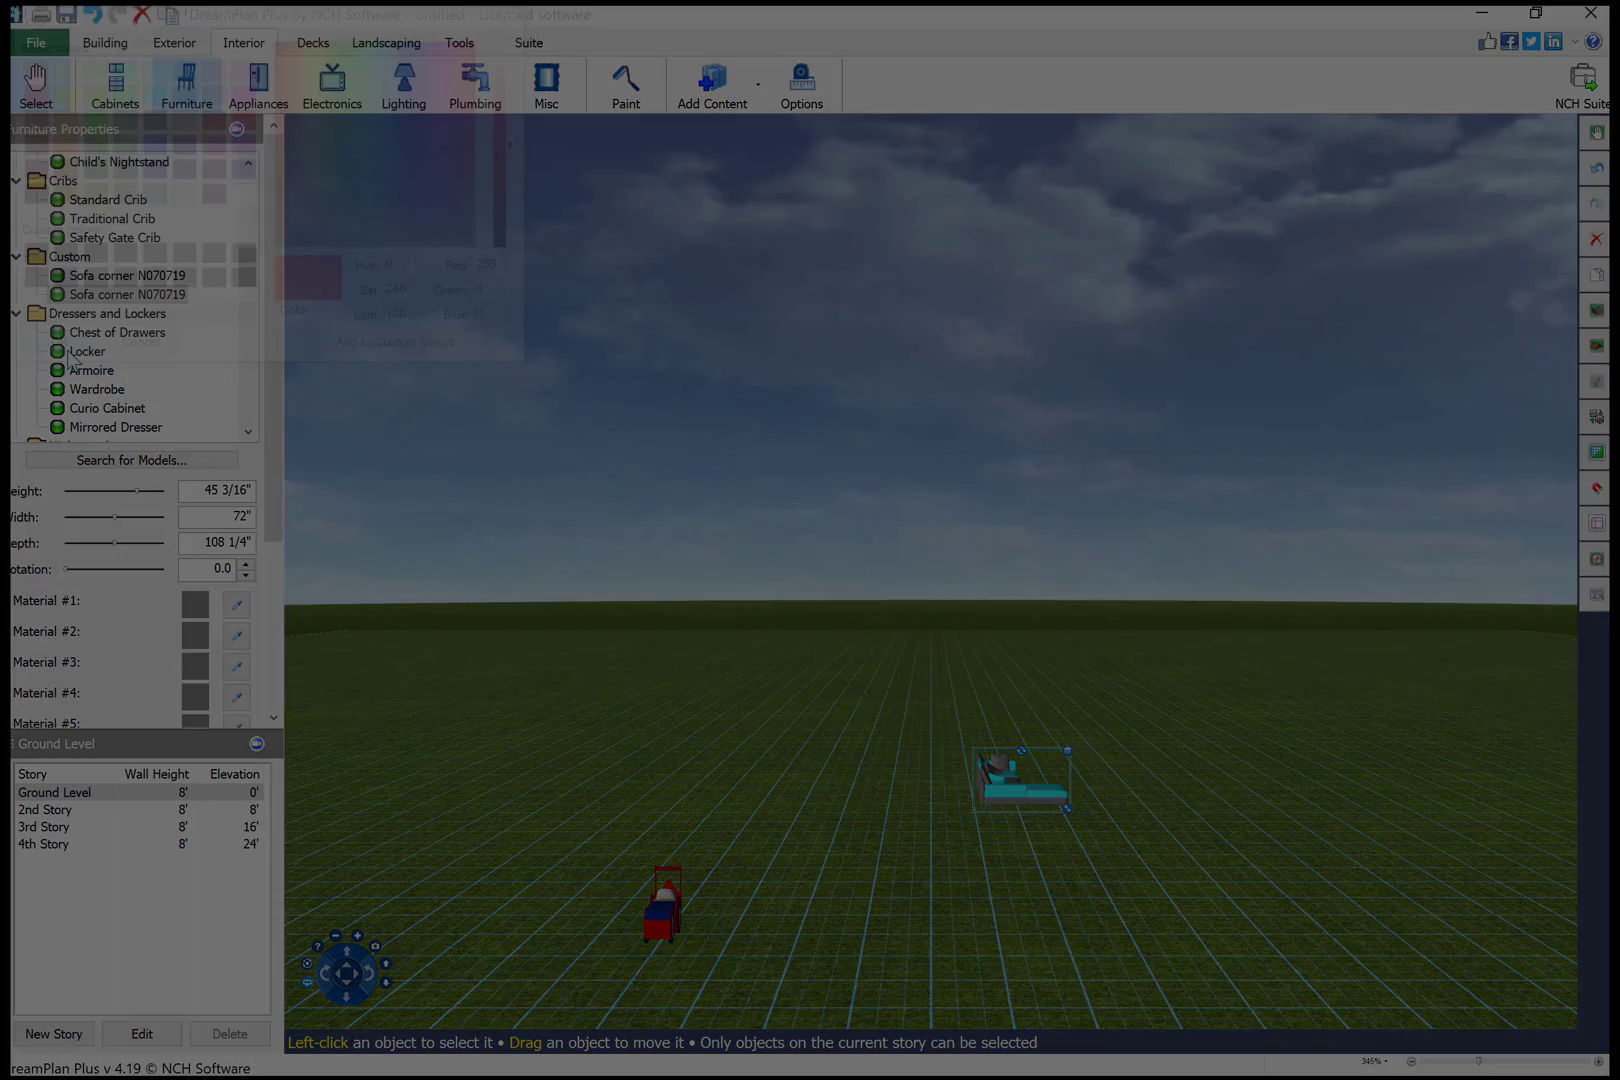